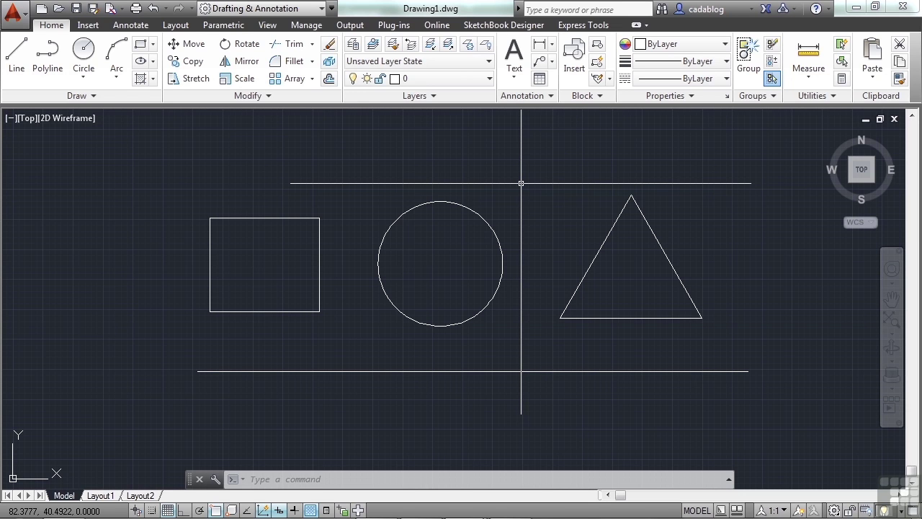
# Show the available workspaces from the Quick Access Toolbar workspace drop-down
pyautogui.moveTo(520, 183); pyautogui.dragTo(438, 176)
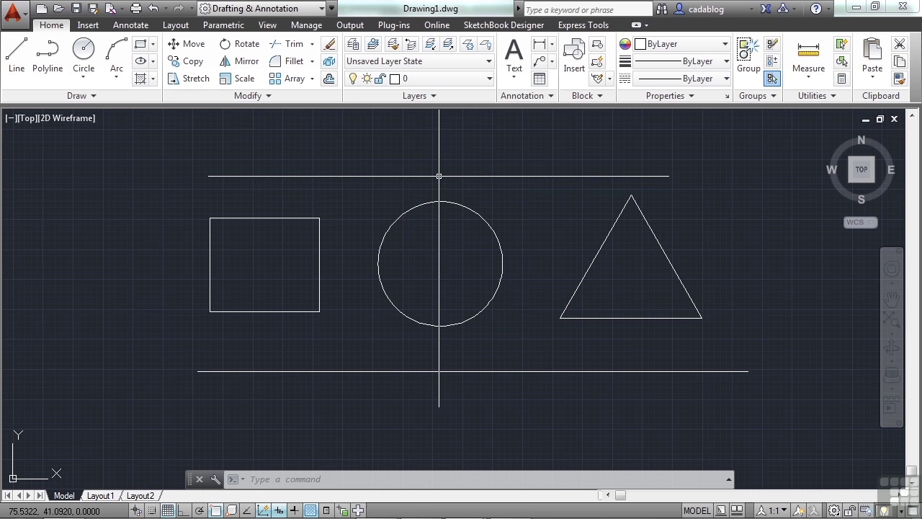
pyautogui.click(321, 8)
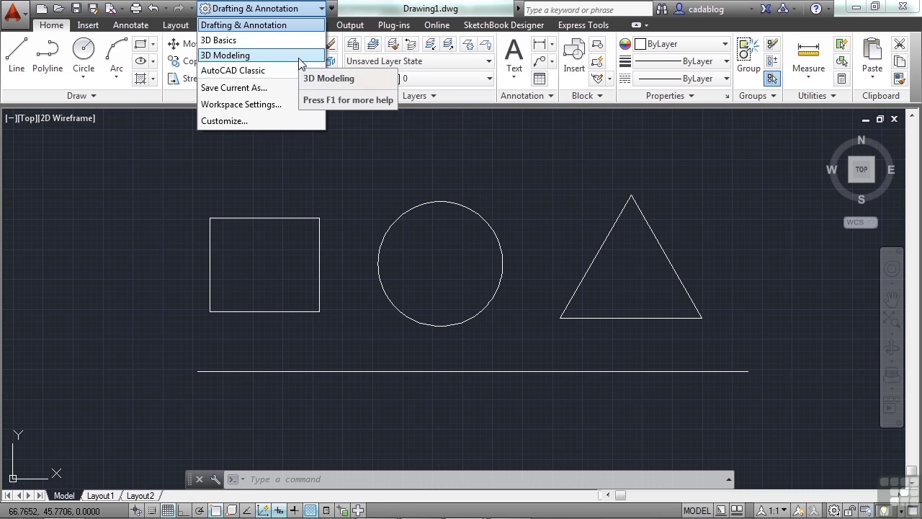
# Close the workspace list without switching and bring up the status-bar workspace switching menu
pyautogui.click(313, 150)
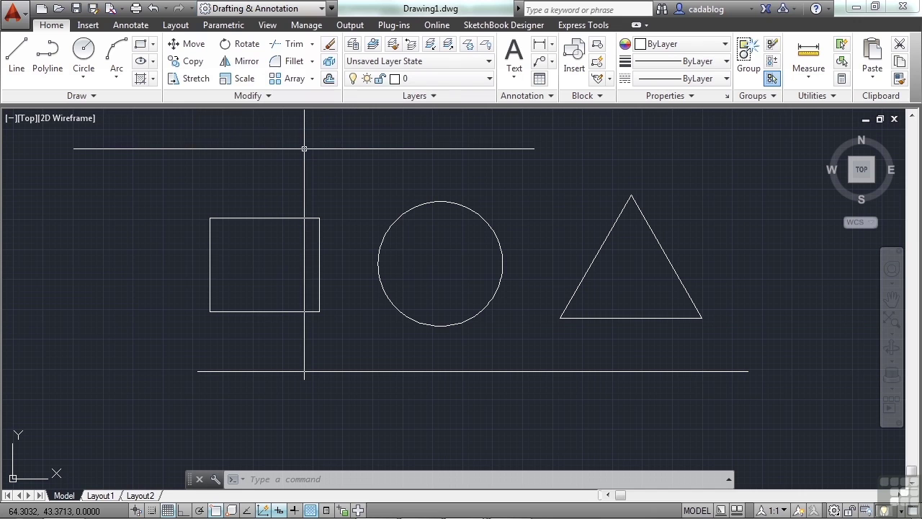
pyautogui.click(320, 9)
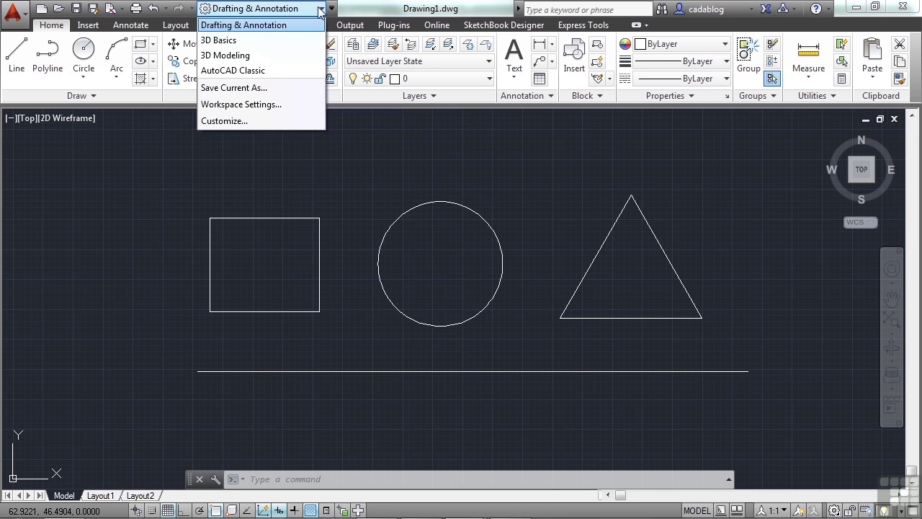
pyautogui.click(370, 167)
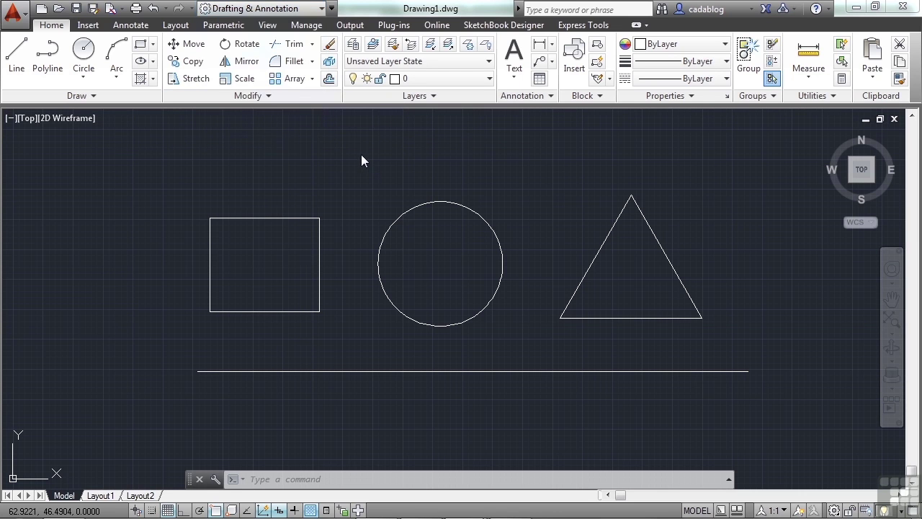
pyautogui.click(834, 510)
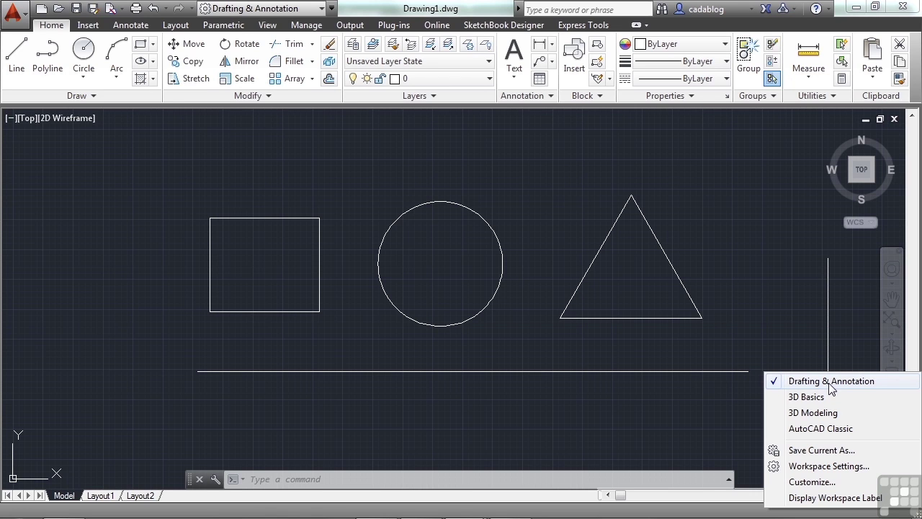
# Switch to AutoCAD Classic, then back to Drafting & Annotation from the Quick Access drop-down
pyautogui.click(821, 429)
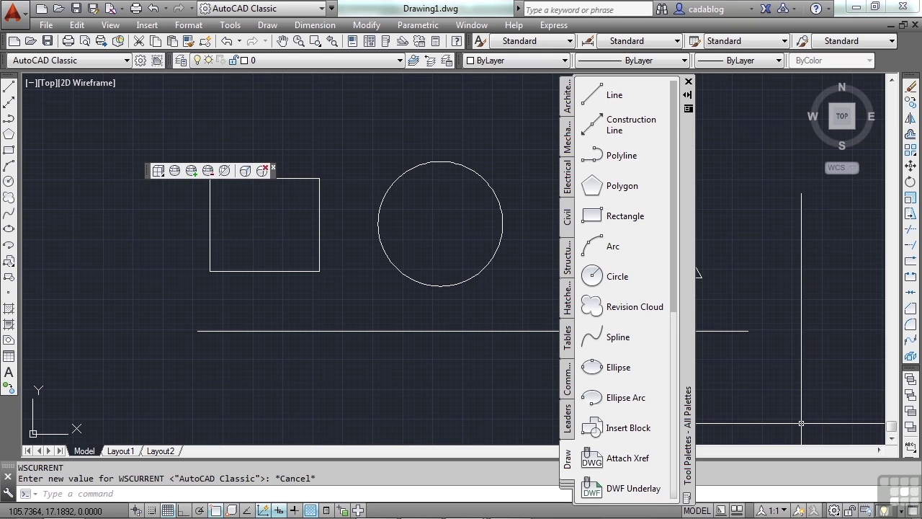
pyautogui.click(320, 9)
pyautogui.click(306, 27)
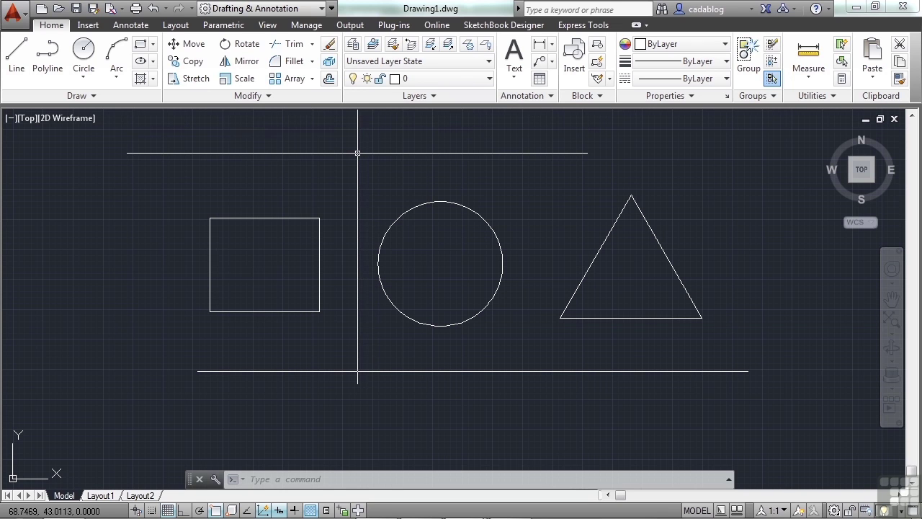
# Open Workspace Settings and keep 'Do not save changes to workspace' selected
pyautogui.click(296, 9)
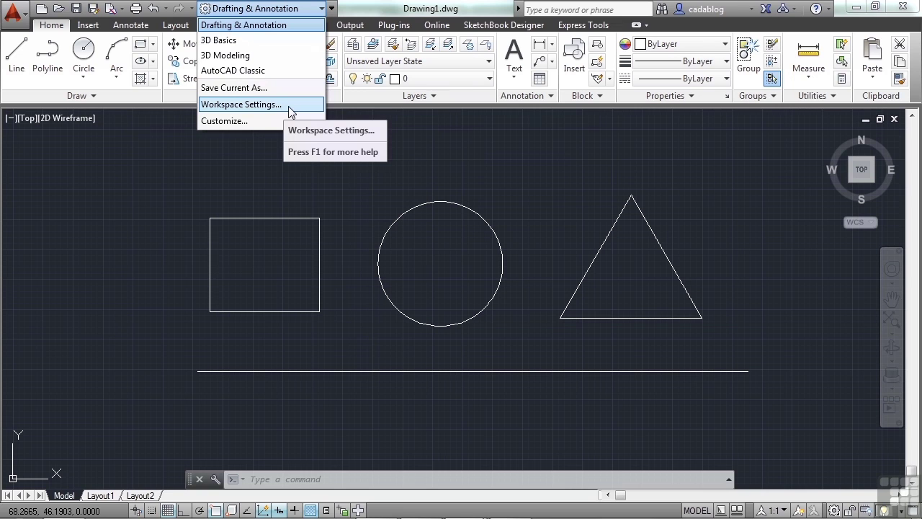
pyautogui.click(816, 511)
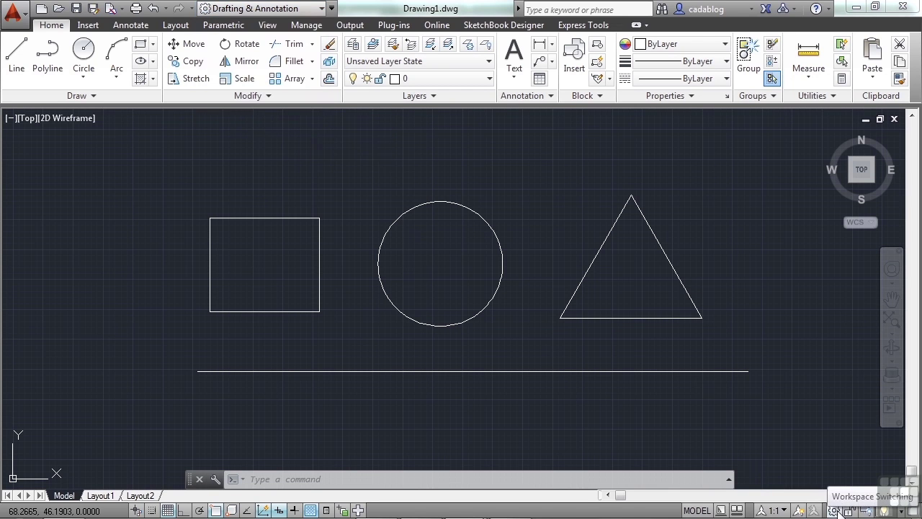
pyautogui.click(836, 510)
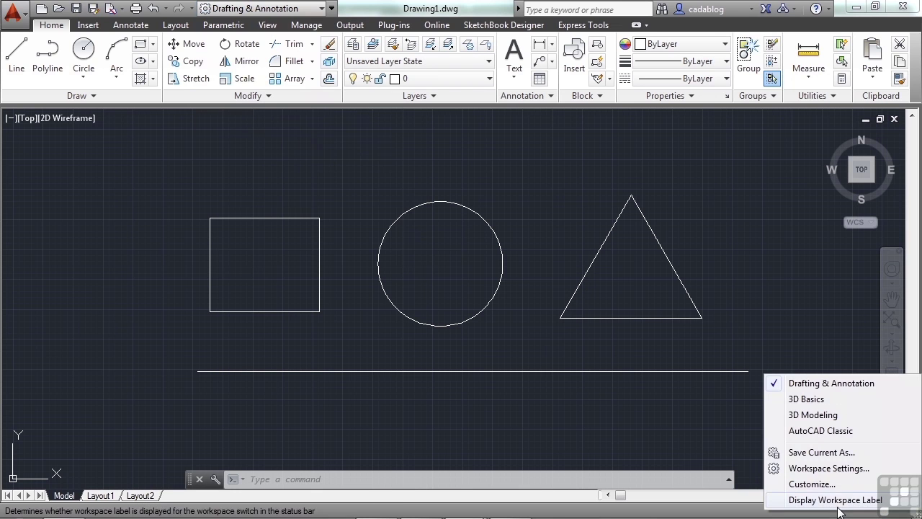
pyautogui.click(828, 410)
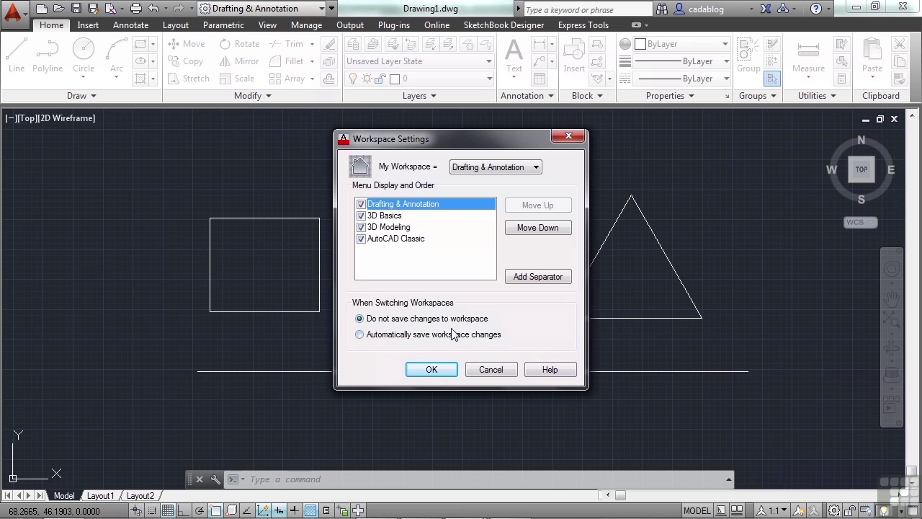
pyautogui.click(423, 338)
pyautogui.click(405, 320)
# Close the Workspace Settings dialog without changes
pyautogui.click(486, 369)
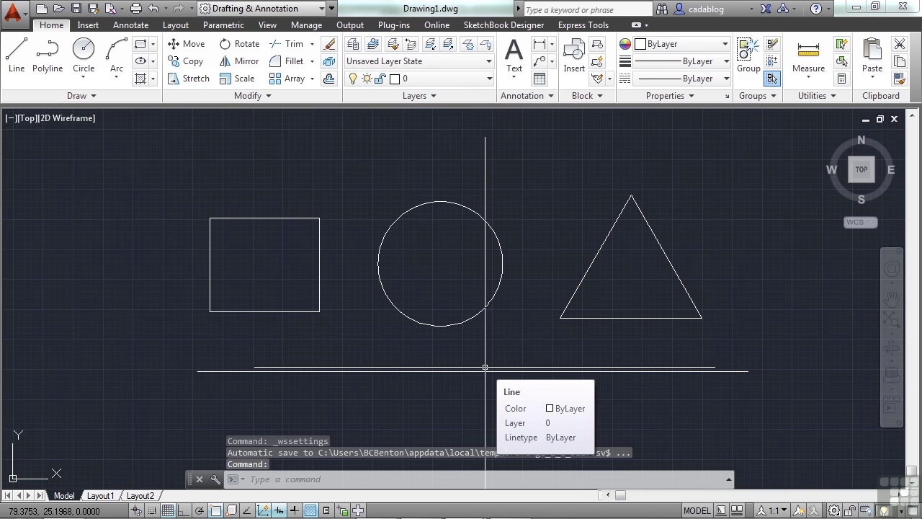
pyautogui.moveTo(485, 367); pyautogui.dragTo(486, 358)
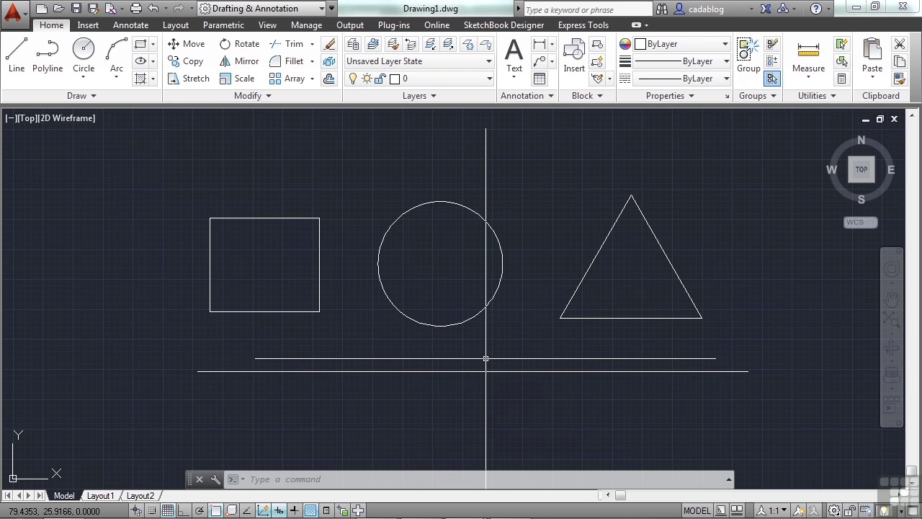
pyautogui.moveTo(485, 358); pyautogui.dragTo(516, 360)
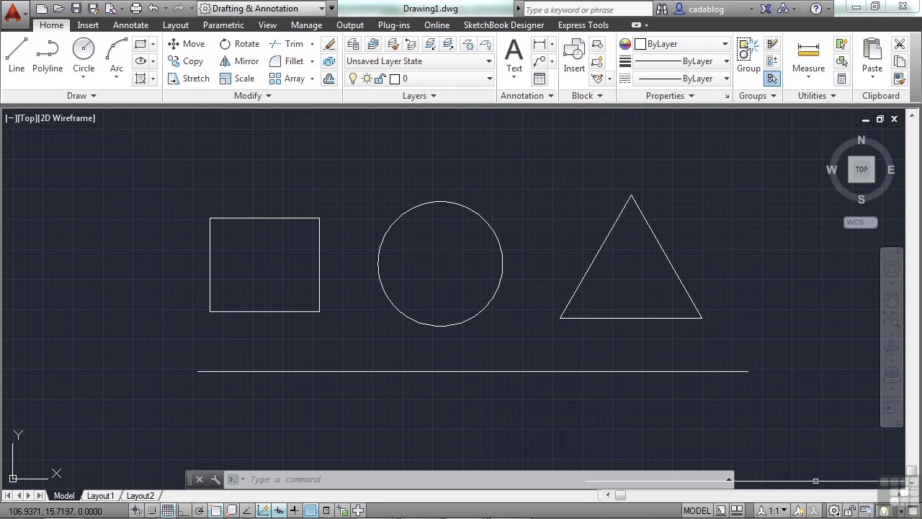
# Save the current workspace under the name 'BCB-Example Workspace', fixing typos in the name
pyautogui.click(834, 509)
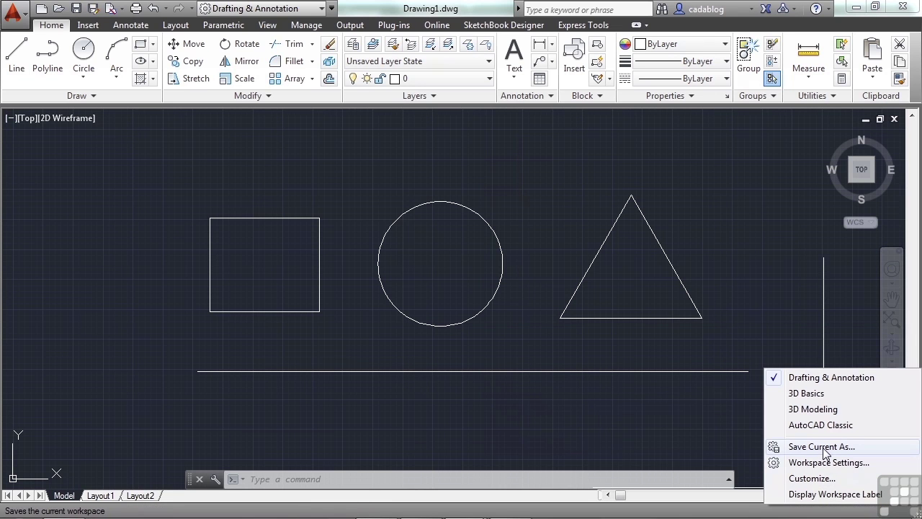
pyautogui.click(864, 447)
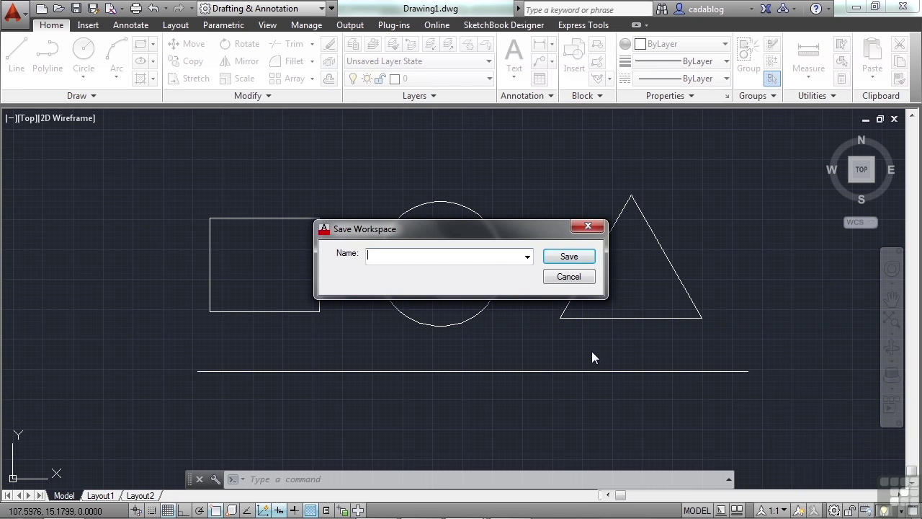
pyautogui.write('BCB-Exampl Workspace')
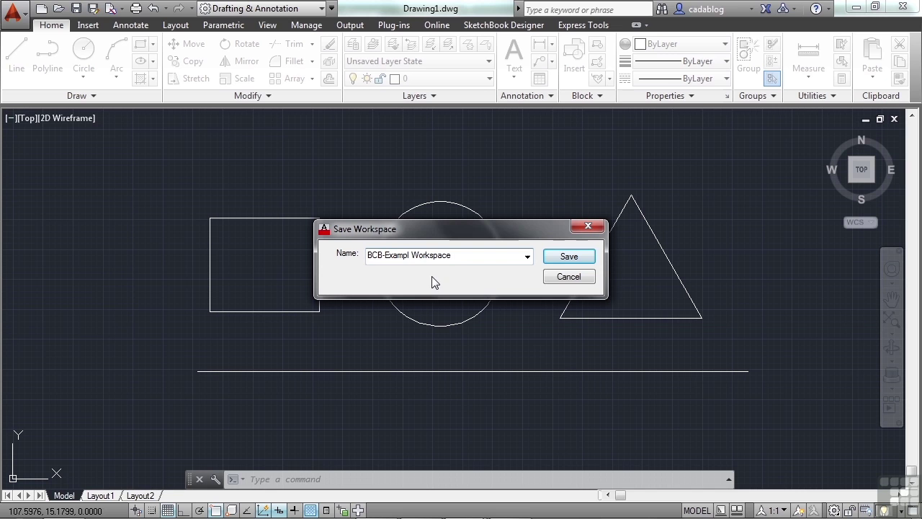
pyautogui.press('Left')
pyautogui.press('Left')
pyautogui.press('Left')
pyautogui.press('Left')
pyautogui.press('Left')
pyautogui.press('Left')
pyautogui.press('Left')
pyautogui.press('Left')
pyautogui.press('Left')
pyautogui.press('Left')
# Finish the name, save 'BCB-Example Workspace', and confirm it is current in the workspace list
pyautogui.write('e')
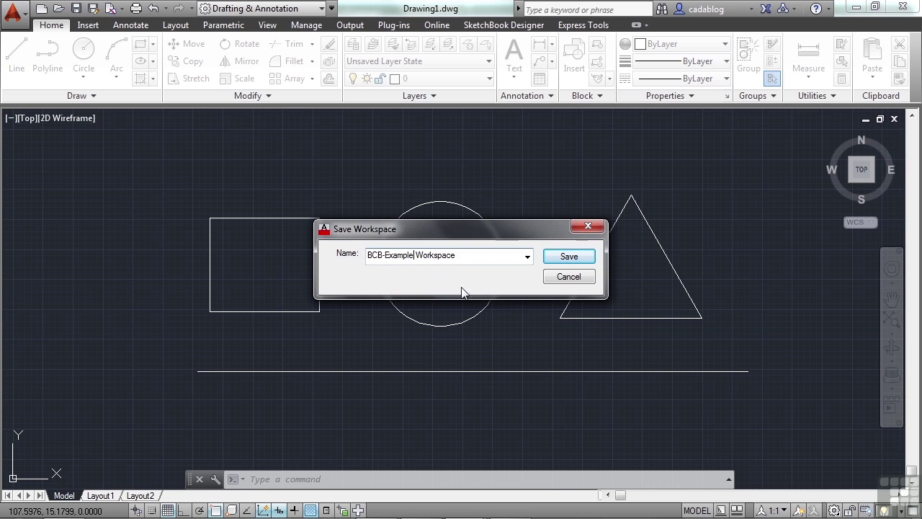
pyautogui.click(567, 259)
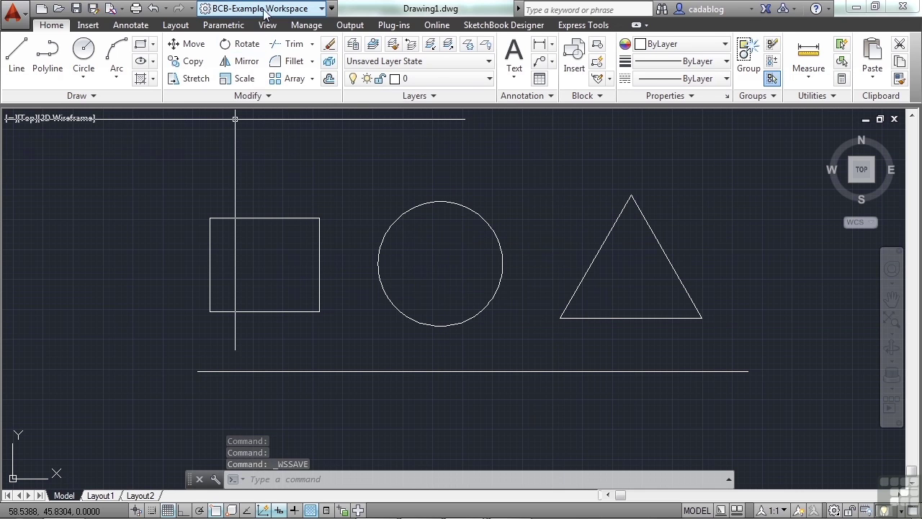
pyautogui.click(321, 9)
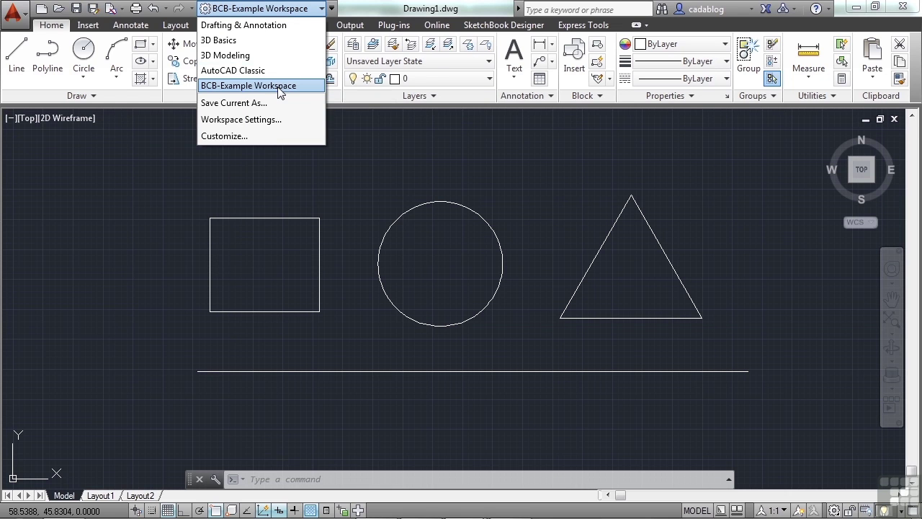
pyautogui.click(551, 200)
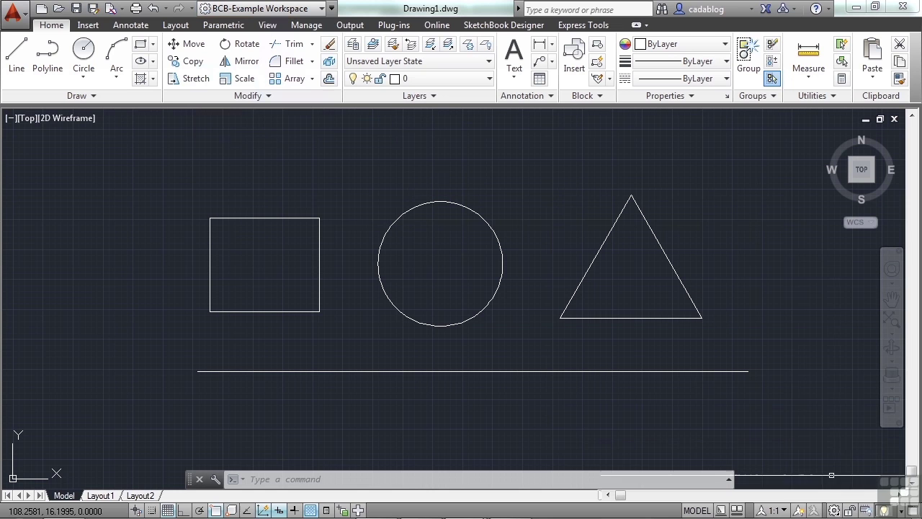
pyautogui.click(833, 510)
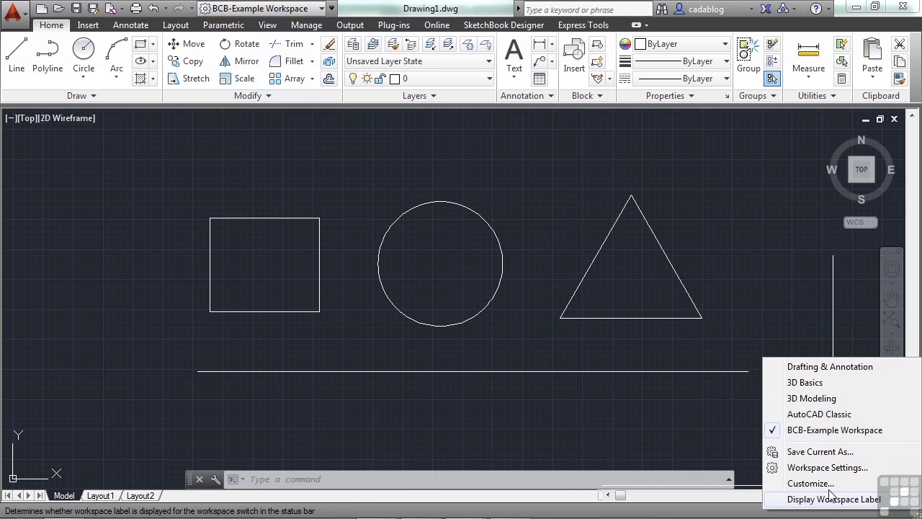
# Move BCB-Example Workspace to the top of the menu order, add a separator, and click OK
pyautogui.click(828, 467)
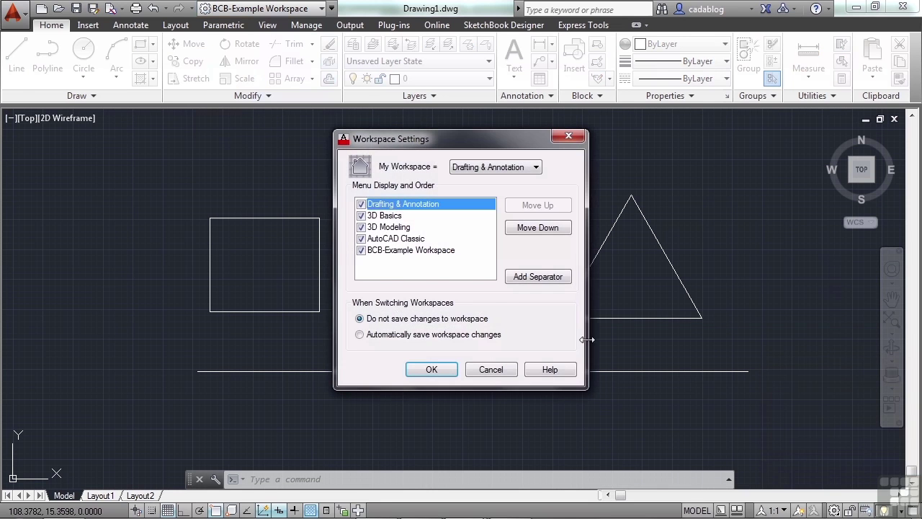
pyautogui.click(415, 335)
pyautogui.click(410, 252)
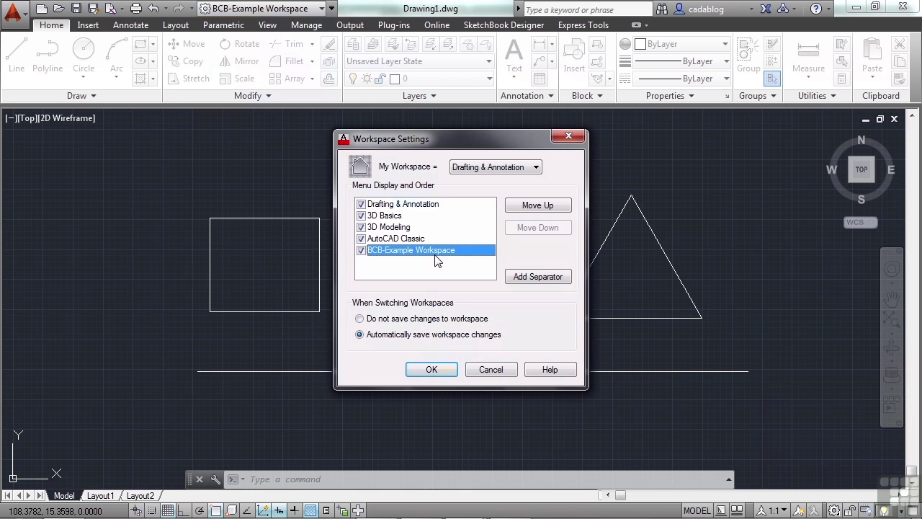
pyautogui.click(537, 206)
pyautogui.click(537, 206)
pyautogui.click(536, 205)
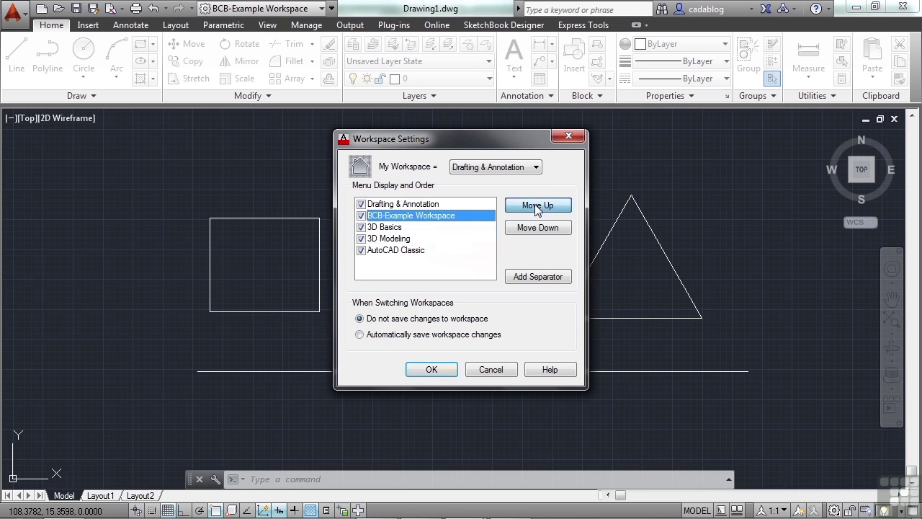
pyautogui.click(536, 206)
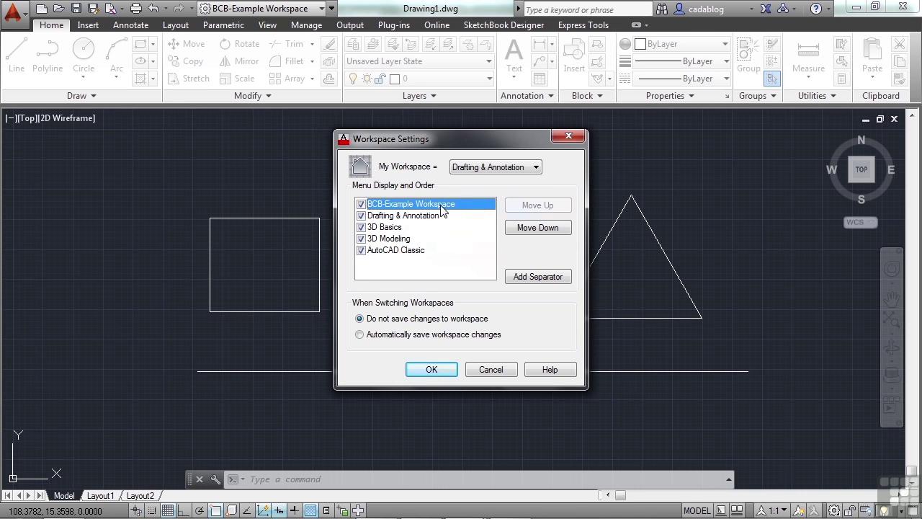
pyautogui.click(538, 279)
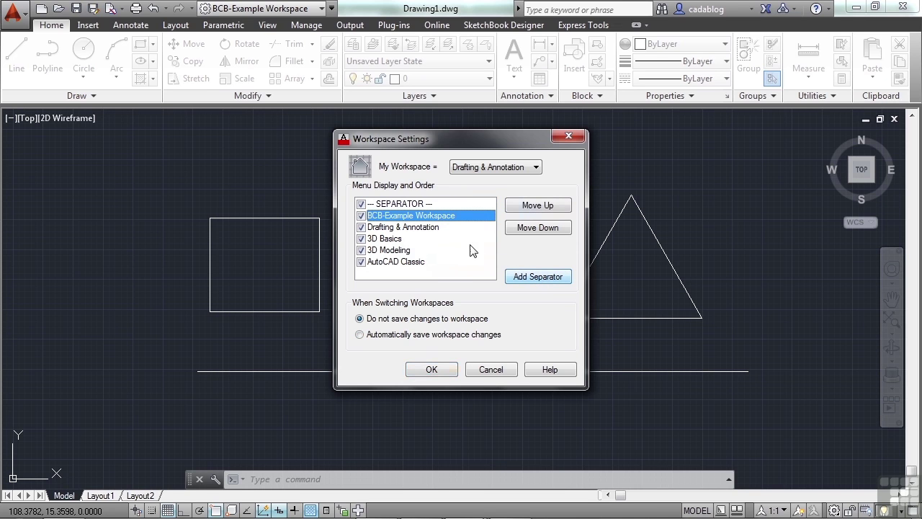
pyautogui.click(518, 208)
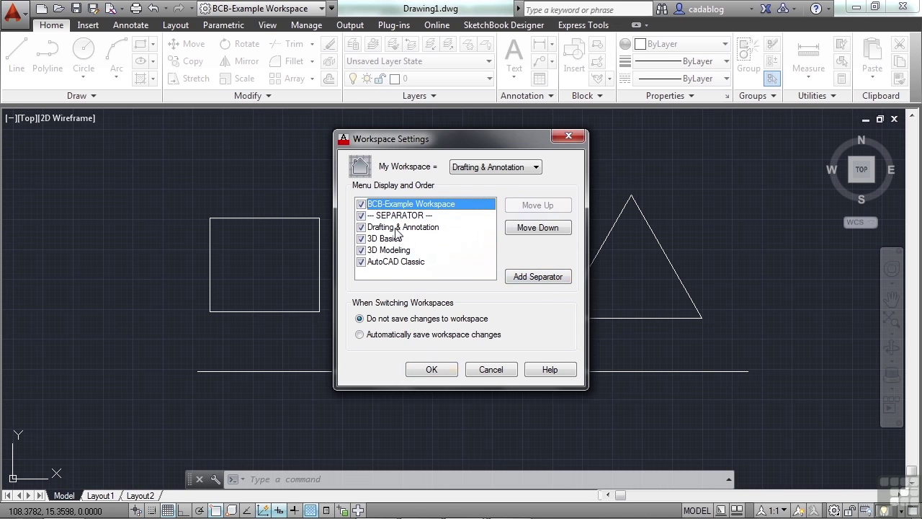
pyautogui.click(429, 370)
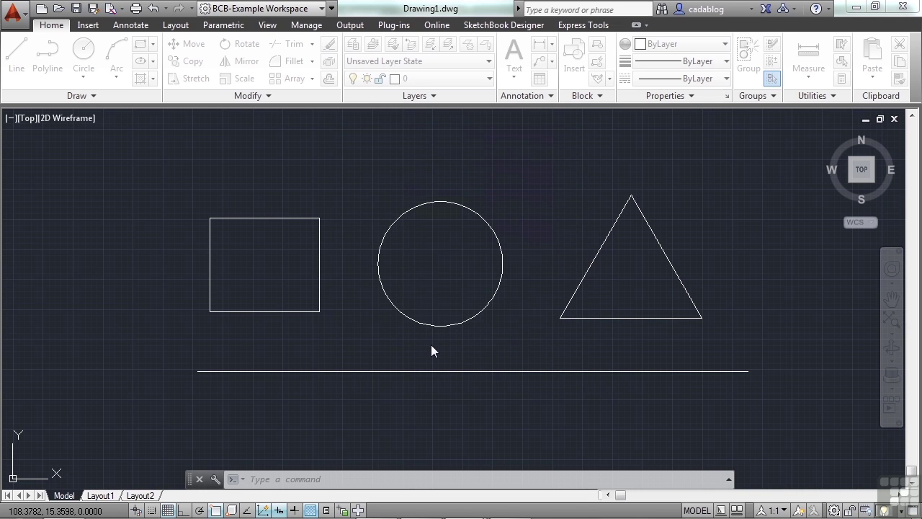
# Check that BCB-Example Workspace heads the workspace list, then close the list
pyautogui.click(319, 10)
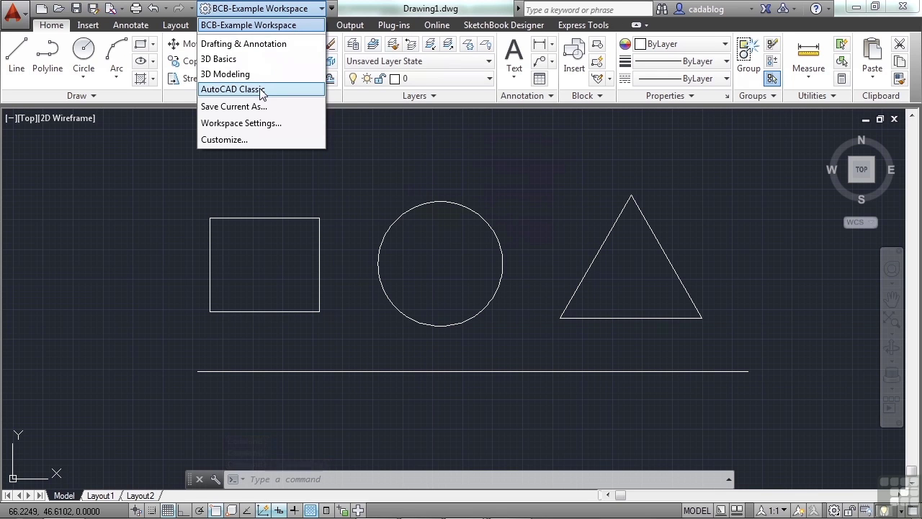
pyautogui.click(366, 173)
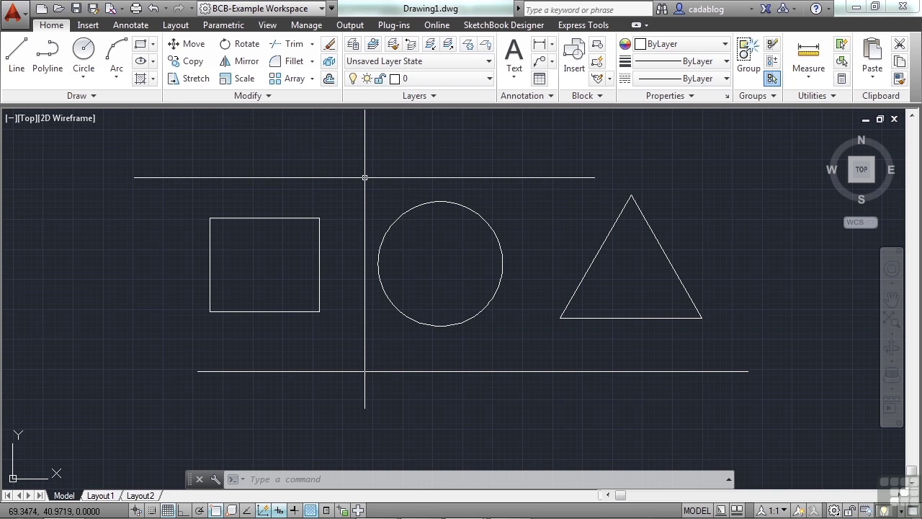
pyautogui.click(365, 178)
pyautogui.press('Delete')
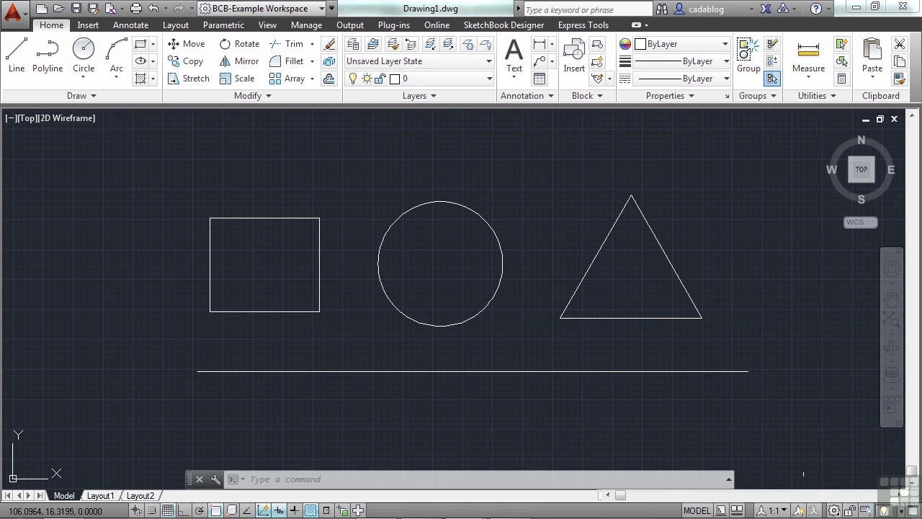
pyautogui.click(834, 509)
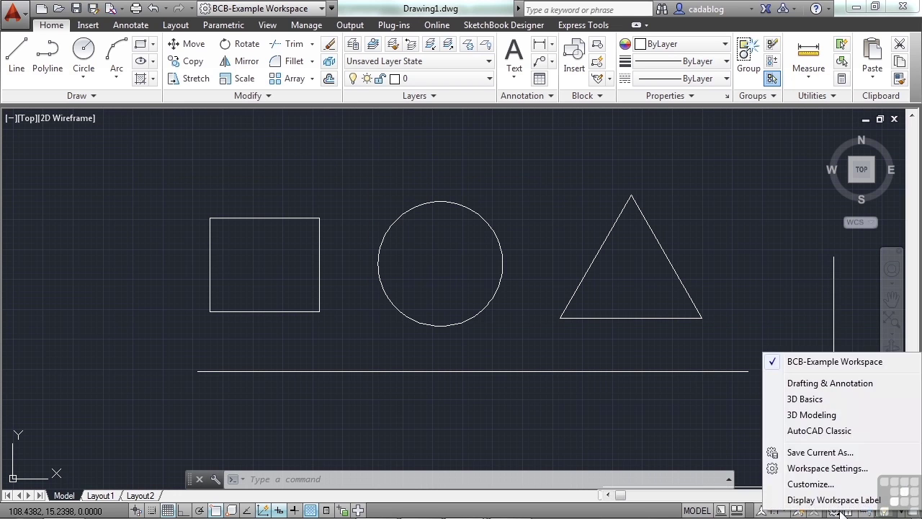
# Open the Customize User Interface window and expand BCB-Example Workspace under Workspaces
pyautogui.click(810, 484)
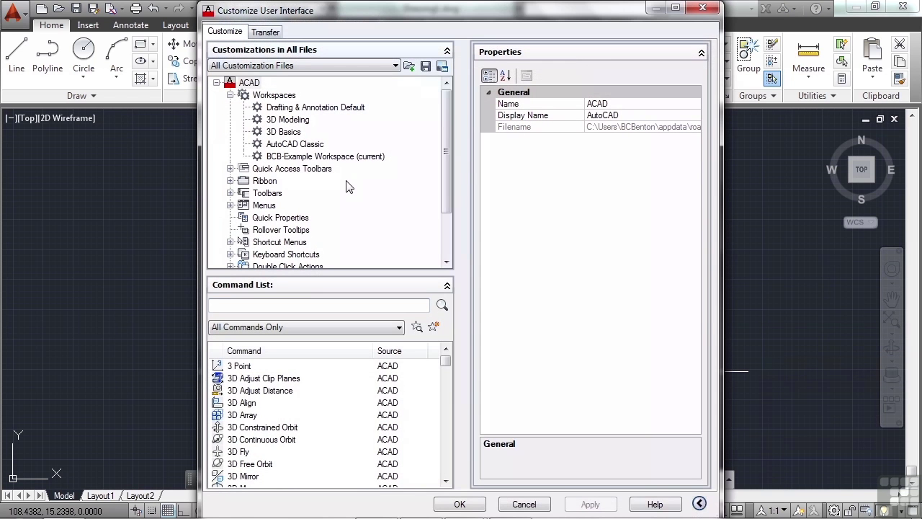
pyautogui.click(285, 96)
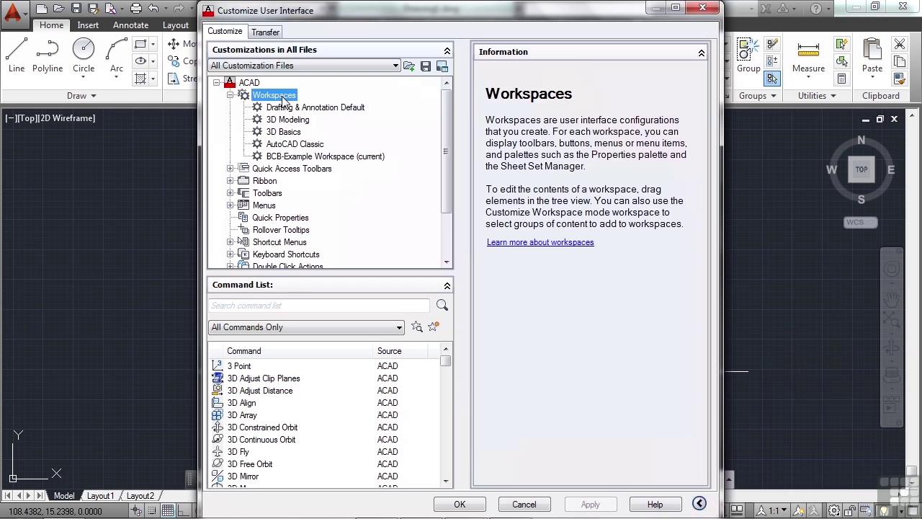
pyautogui.click(296, 157)
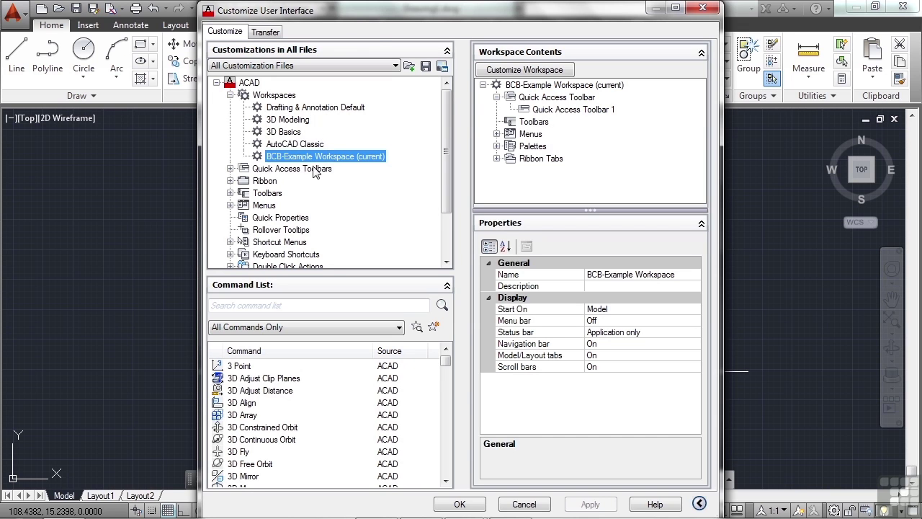
pyautogui.click(230, 168)
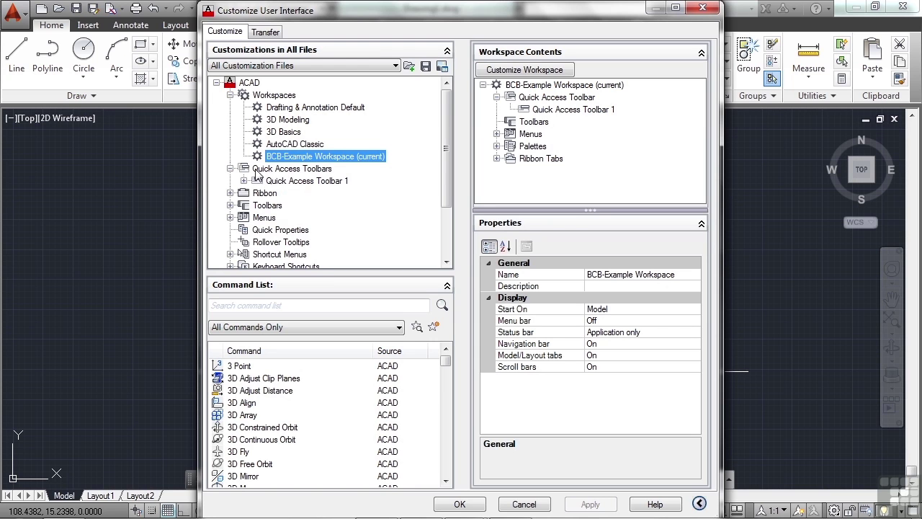
pyautogui.click(230, 169)
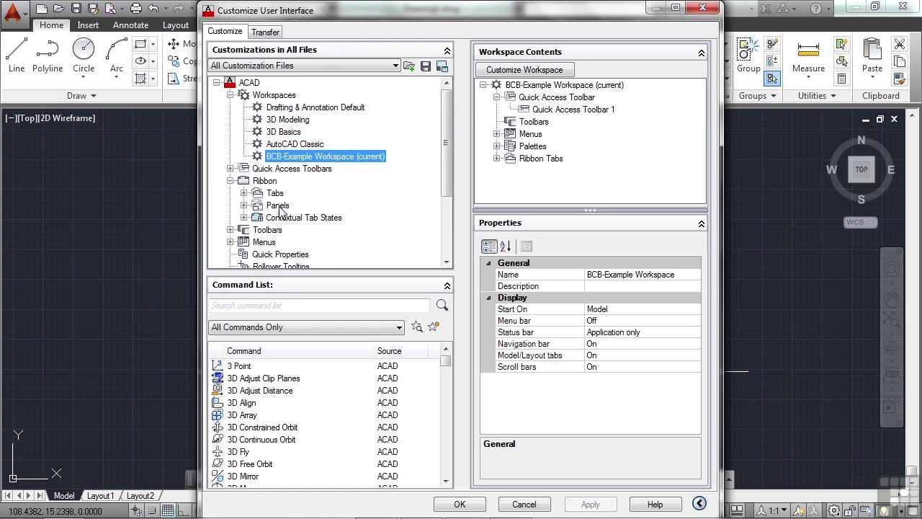
pyautogui.click(230, 181)
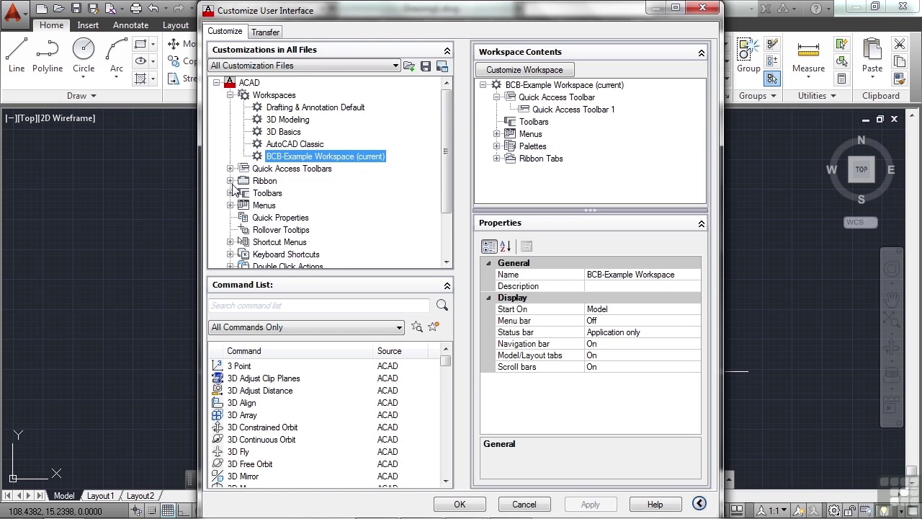
# Choose Customize Workspace for BCB-Example Workspace and review its Menus, Palettes and Ribbon Tabs
pyautogui.rightClick(305, 157)
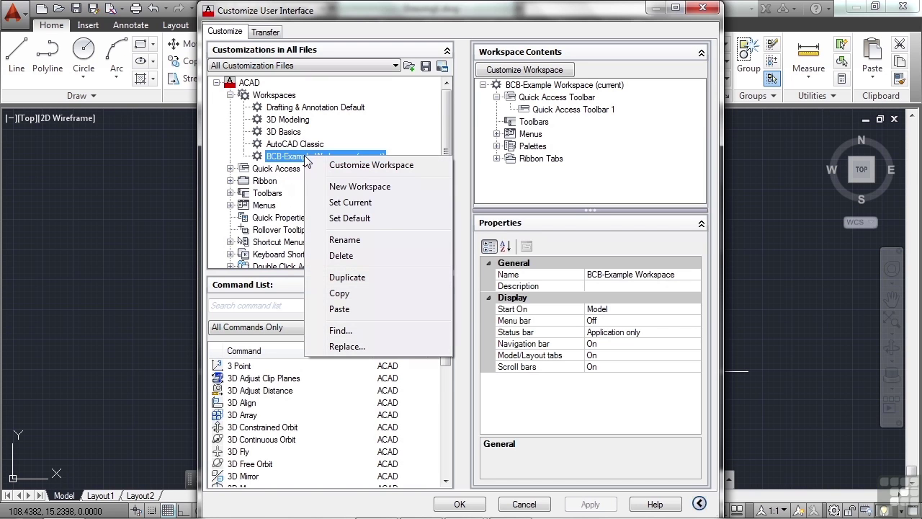
pyautogui.click(403, 169)
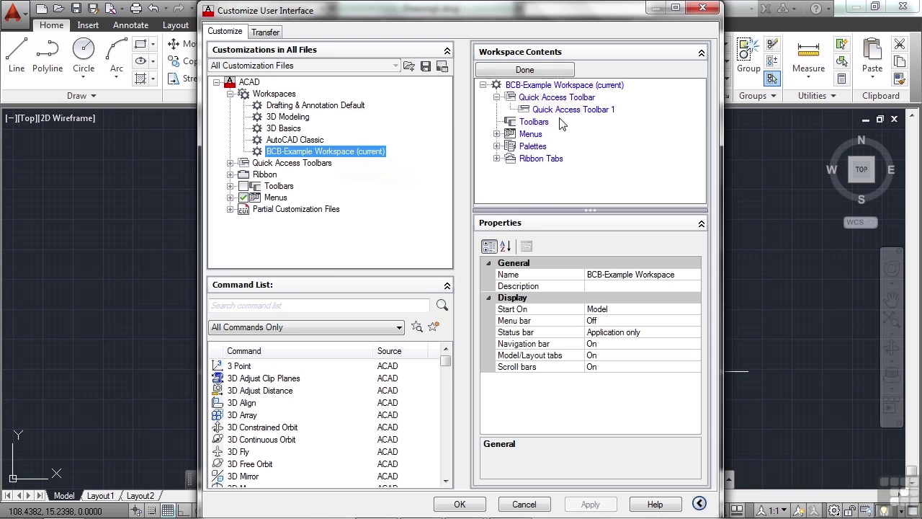
pyautogui.click(496, 134)
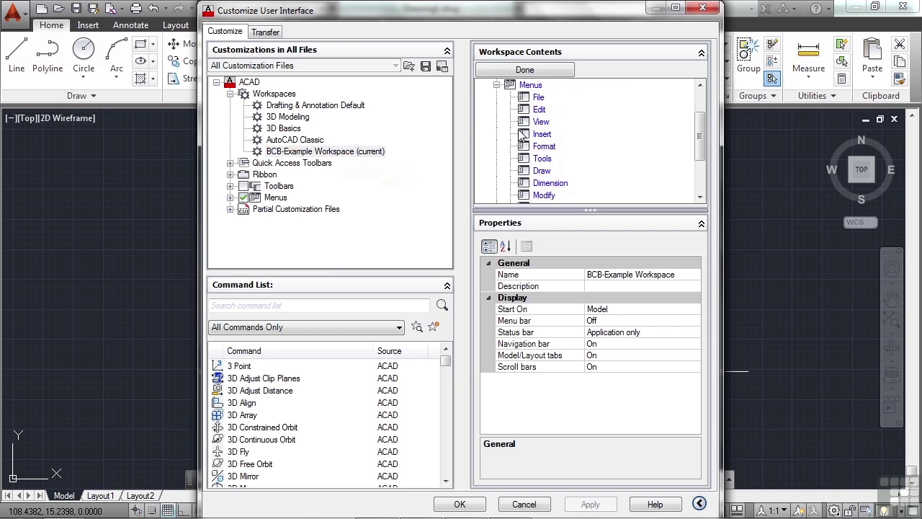
pyautogui.click(496, 85)
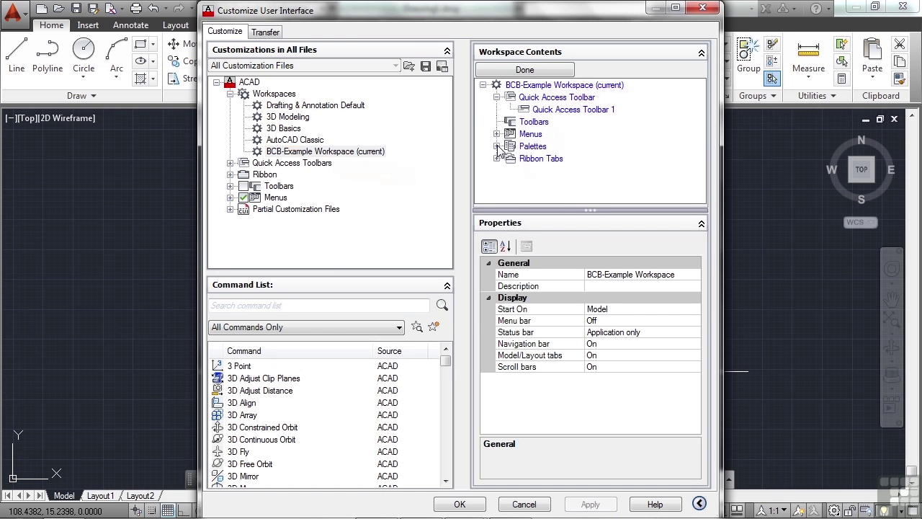
pyautogui.click(497, 146)
pyautogui.click(497, 86)
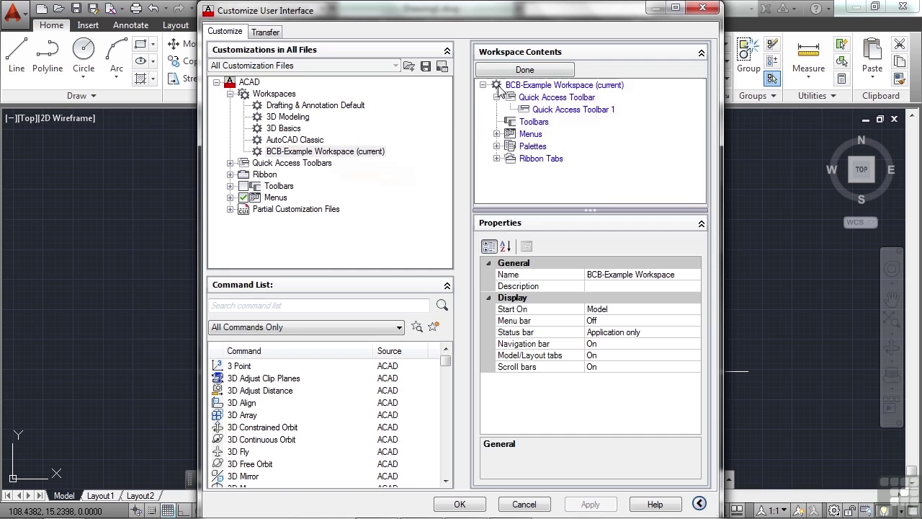
pyautogui.click(496, 159)
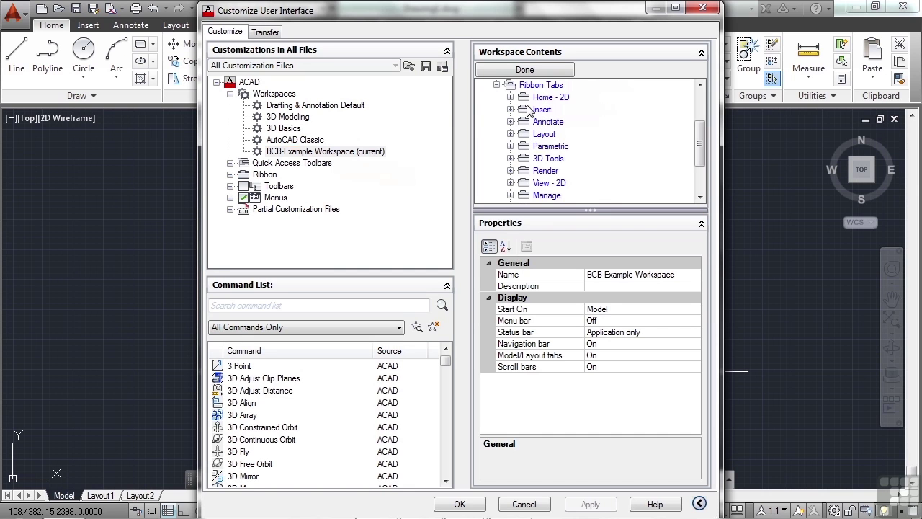
pyautogui.click(511, 97)
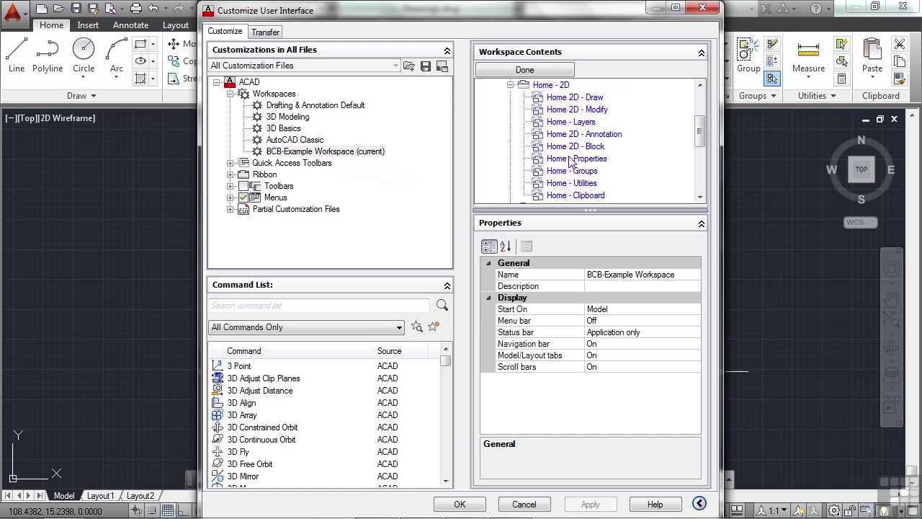
pyautogui.click(510, 85)
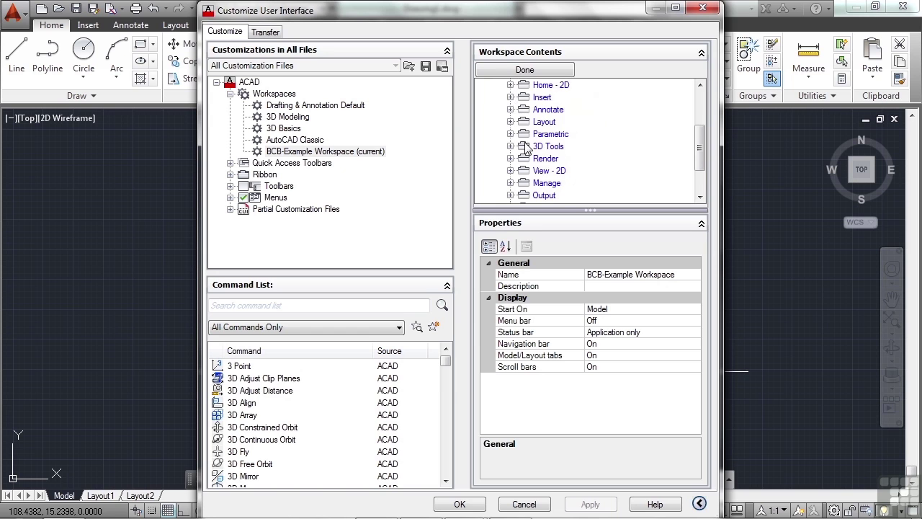
pyautogui.scroll(2, 531, 153)
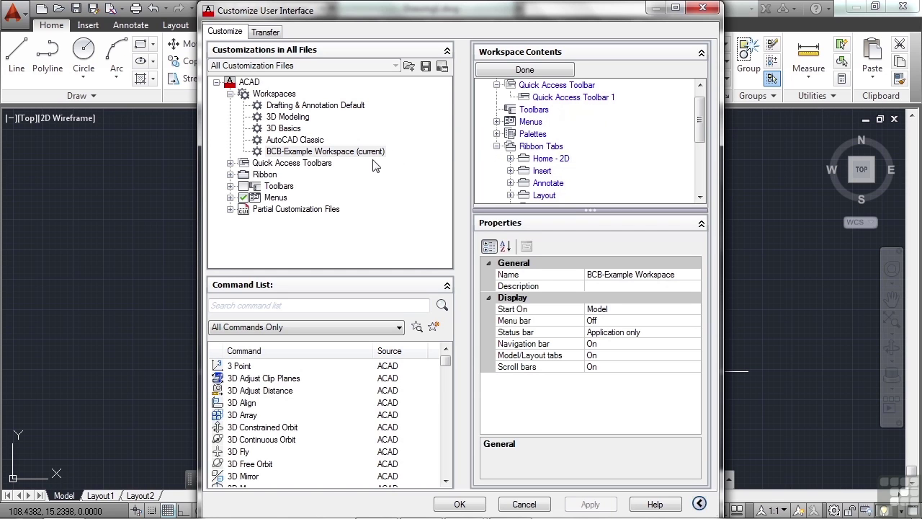
# Tick the Draw toolbar into BCB-Example Workspace, leaving Smooth Mesh unticked
pyautogui.click(230, 186)
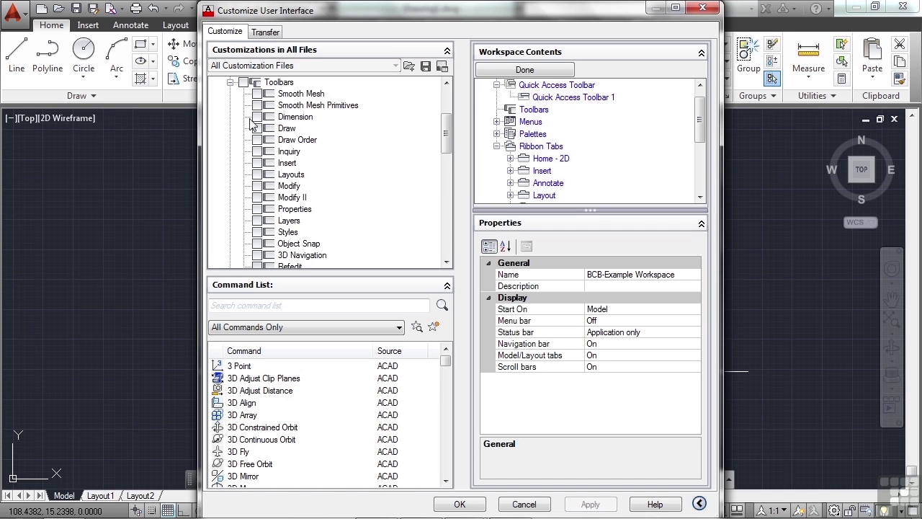
pyautogui.click(231, 83)
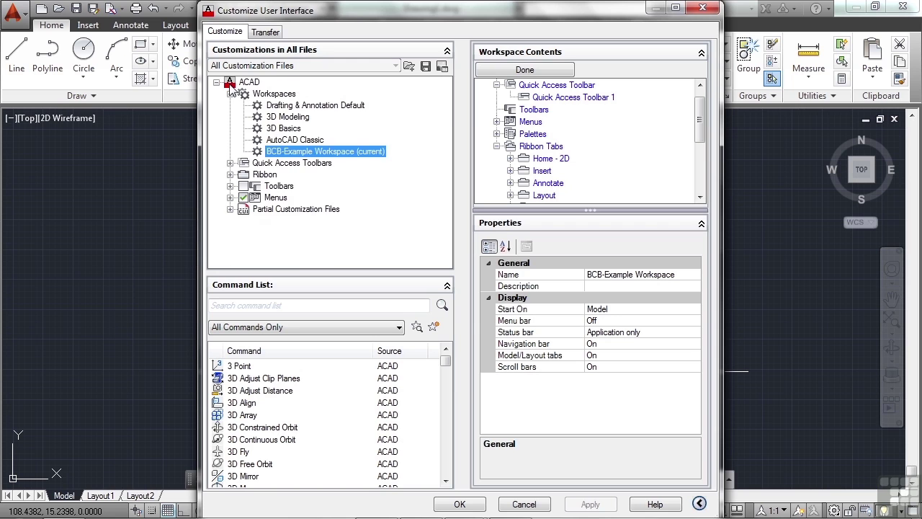
pyautogui.click(230, 187)
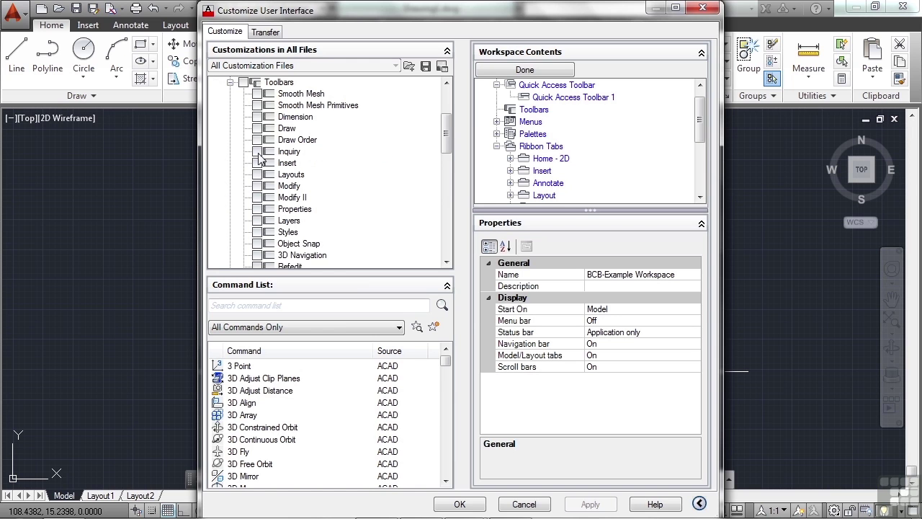
pyautogui.click(257, 95)
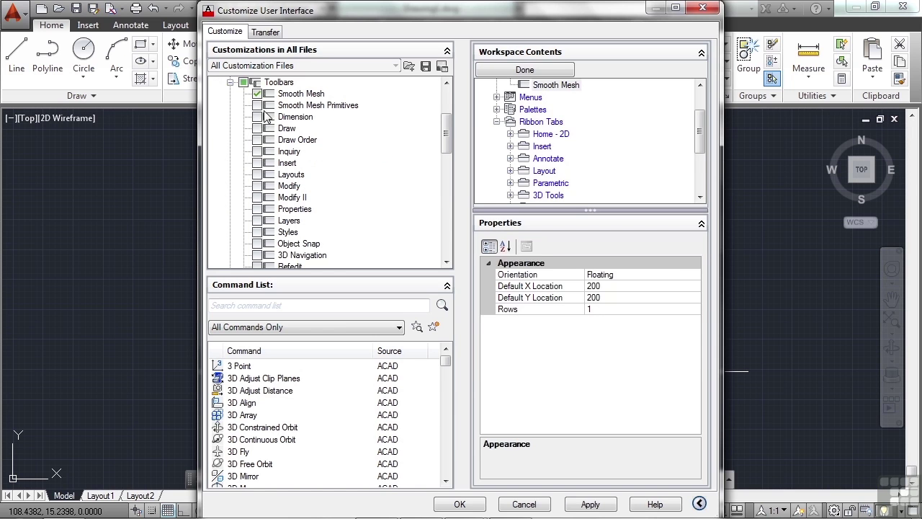
pyautogui.click(257, 95)
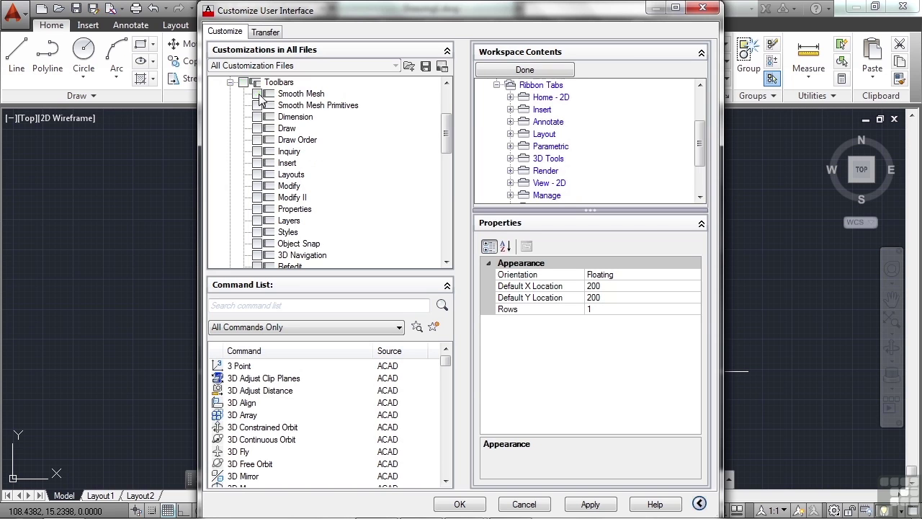
pyautogui.click(258, 129)
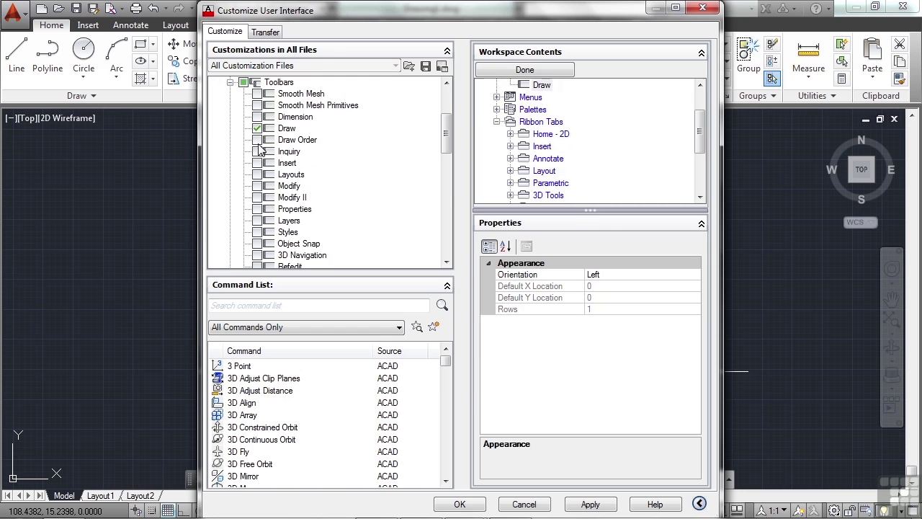
pyautogui.scroll(-3, 274, 195)
pyautogui.scroll(3, 272, 196)
pyautogui.scroll(3, 271, 195)
pyautogui.click(230, 185)
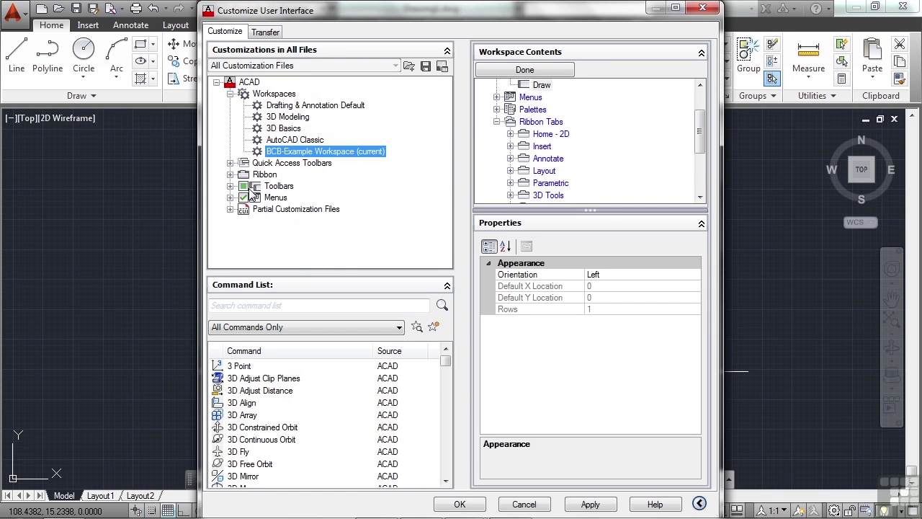
# Expand Ribbon > Tabs and scroll through the tab checkboxes, from Home - 2D to 3D Tools
pyautogui.click(230, 174)
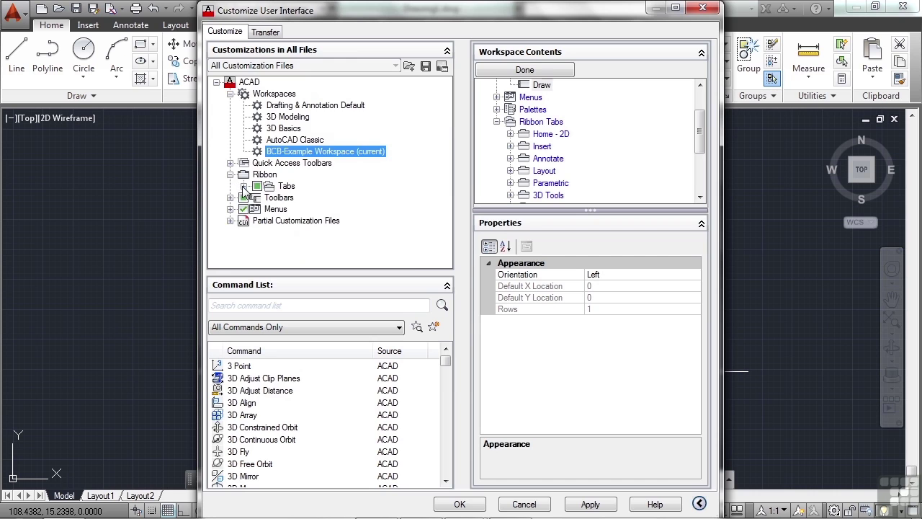
pyautogui.click(243, 186)
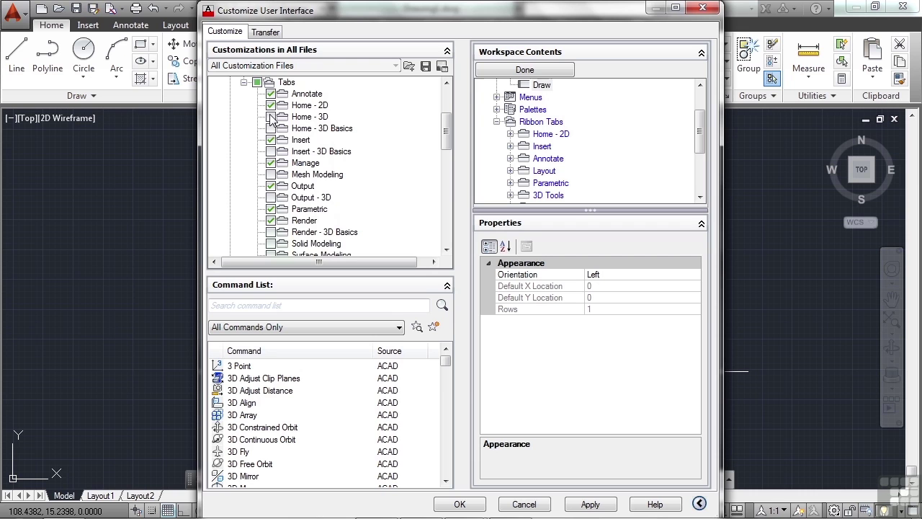
pyautogui.scroll(-4, 282, 198)
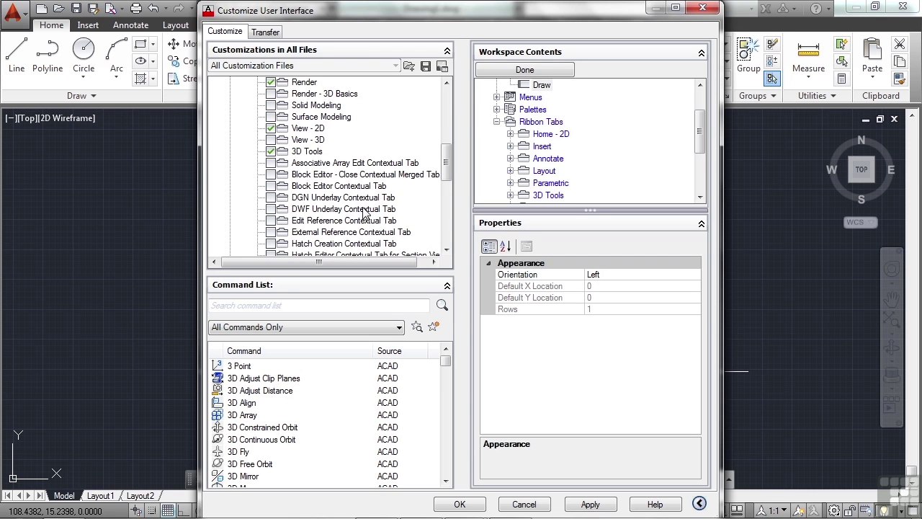
pyautogui.scroll(-1, 353, 205)
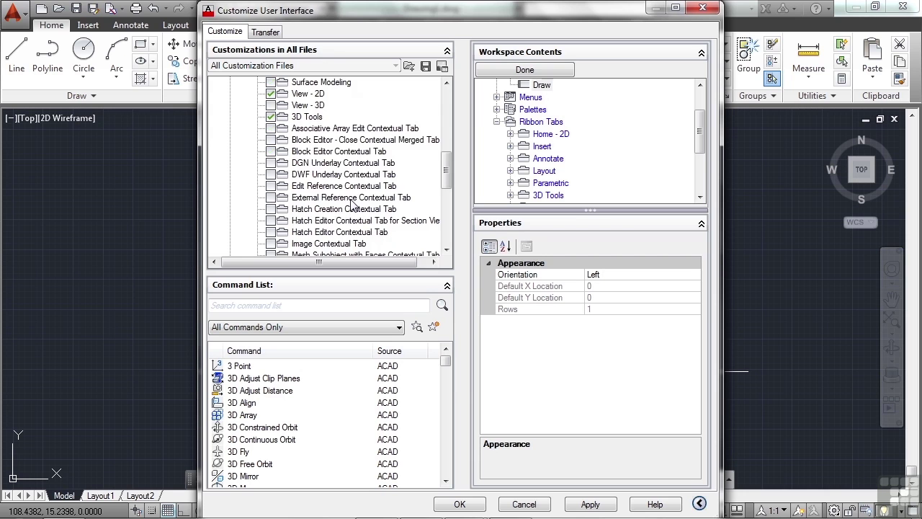
pyautogui.scroll(-1, 353, 208)
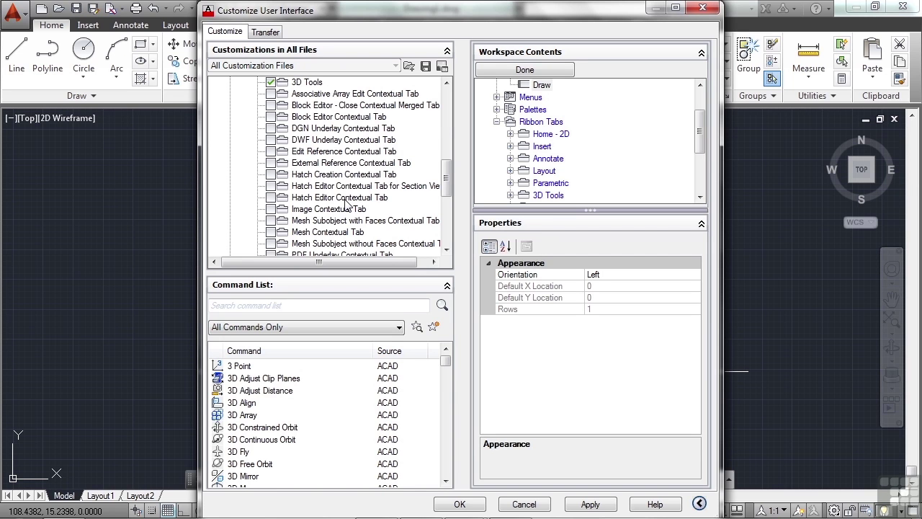
pyautogui.scroll(-1, 326, 193)
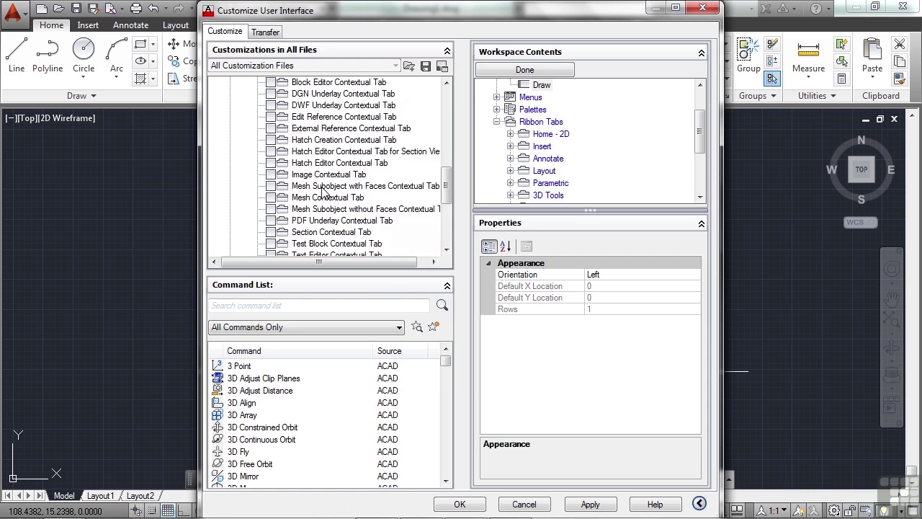
pyautogui.scroll(6, 322, 191)
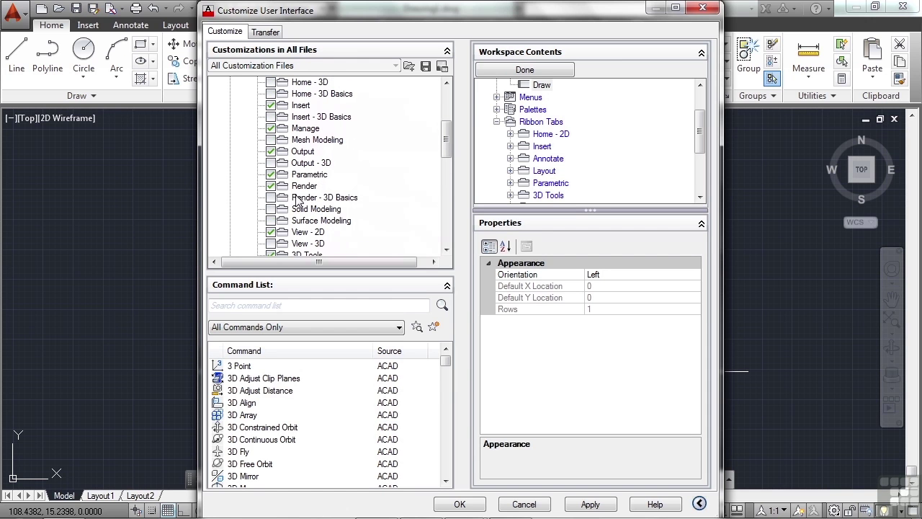
# Uncheck the Render, Parametric, Output and Insert tabs for the BCB-Example Workspace
pyautogui.click(271, 186)
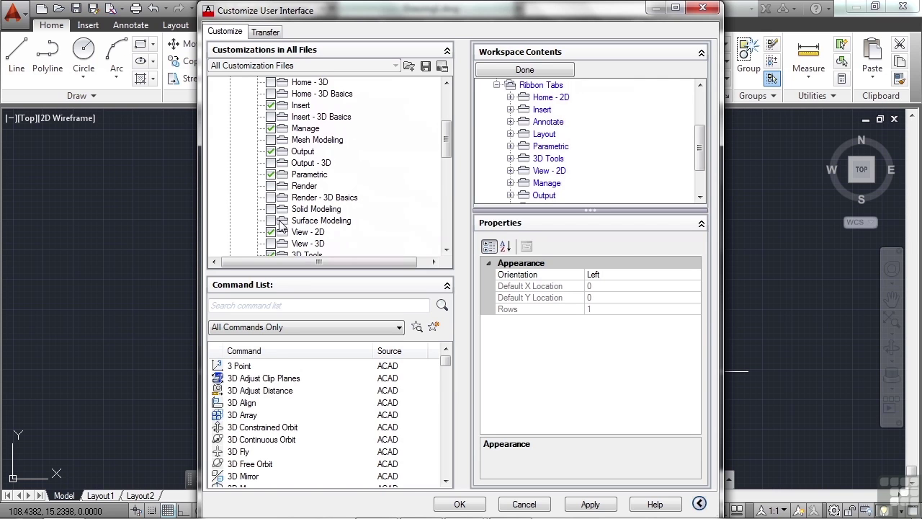
pyautogui.click(271, 174)
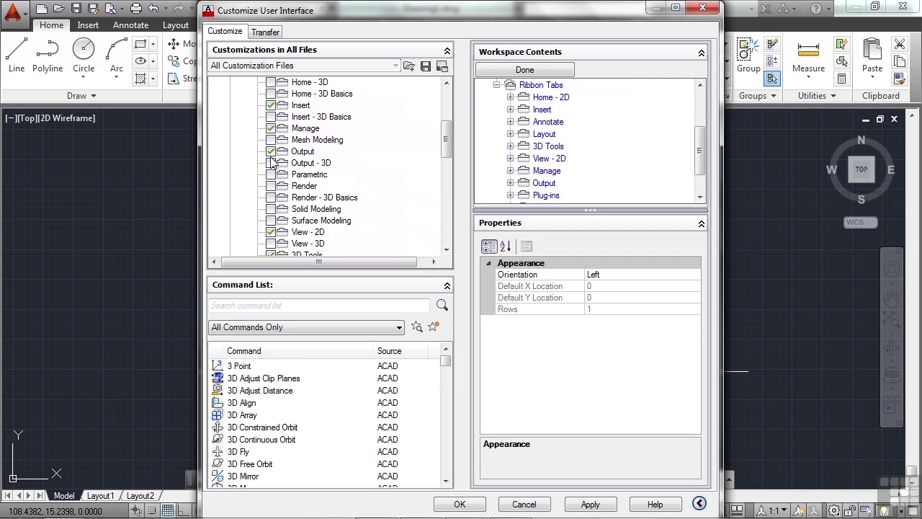
pyautogui.click(271, 151)
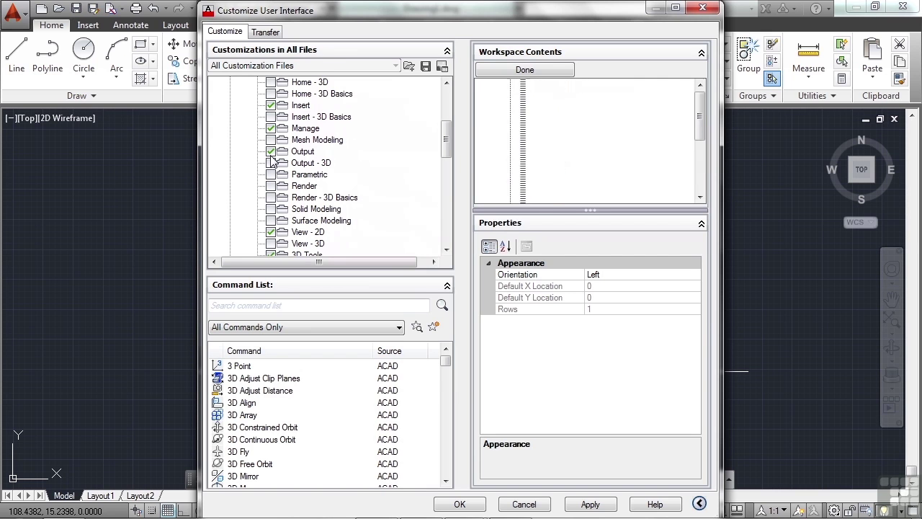
pyautogui.click(271, 106)
pyautogui.scroll(1, 294, 149)
pyautogui.scroll(1, 294, 149)
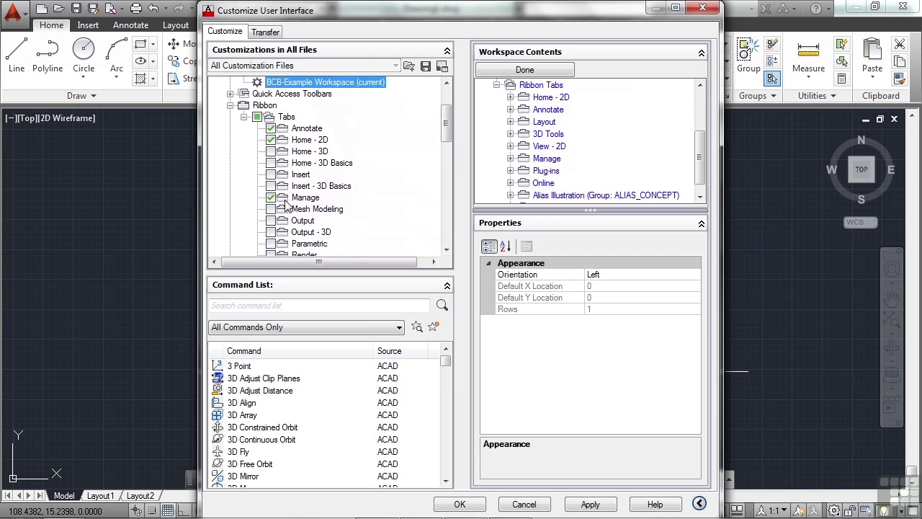
pyautogui.scroll(-3, 290, 203)
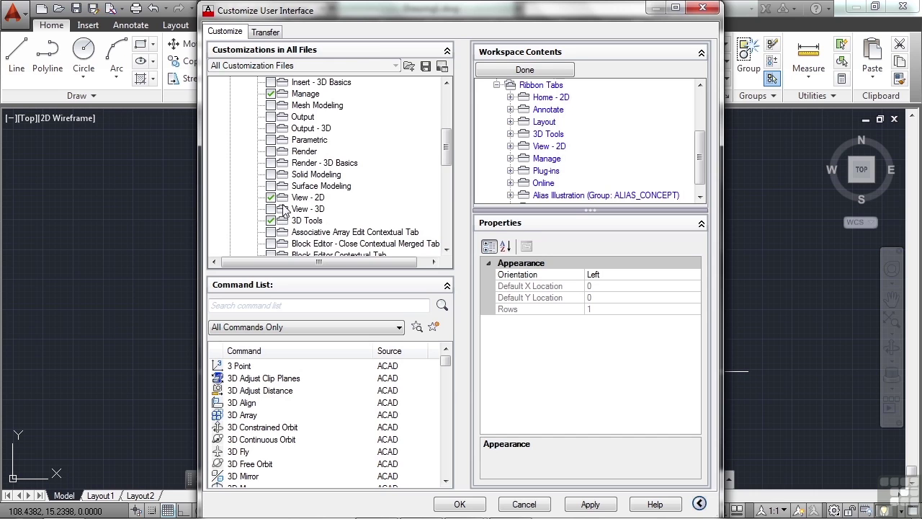
pyautogui.scroll(2, 288, 189)
# Check the Layout tab's panels in Workspace Contents, then collapse the Tabs list
pyautogui.click(511, 121)
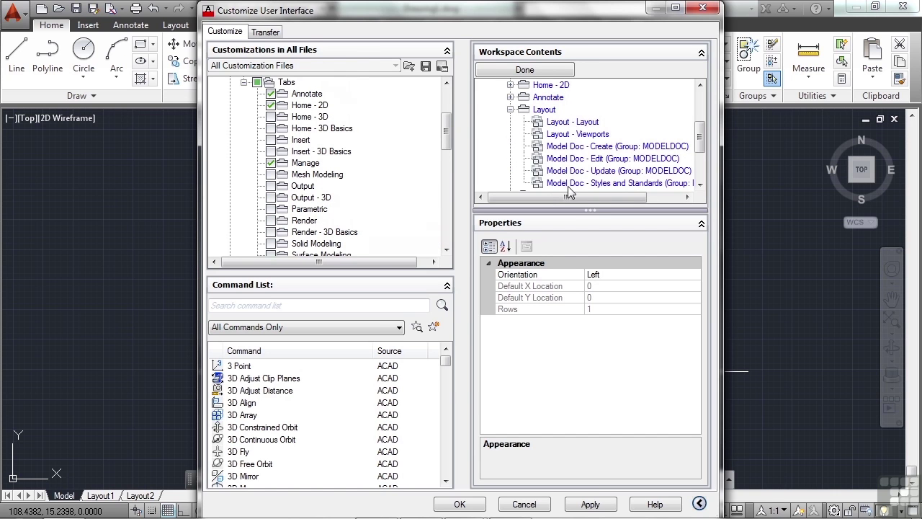
pyautogui.click(510, 109)
pyautogui.scroll(1, 543, 129)
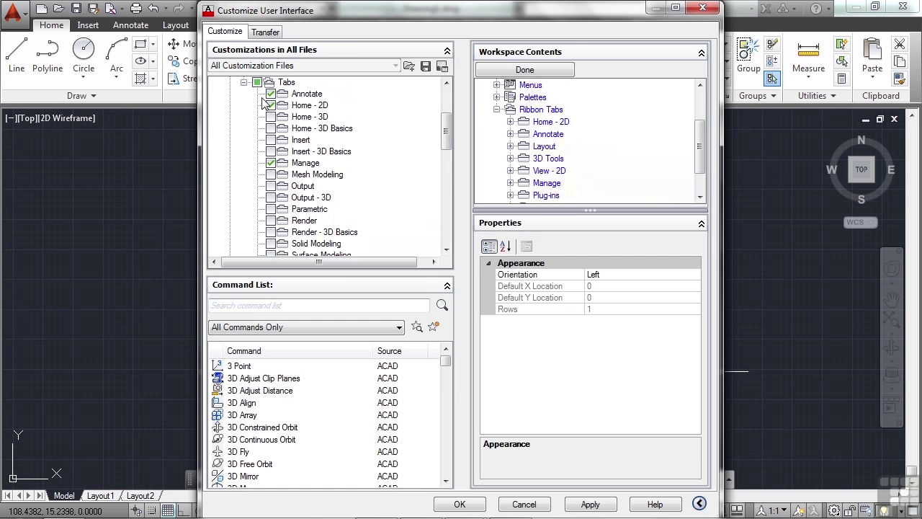
pyautogui.click(244, 83)
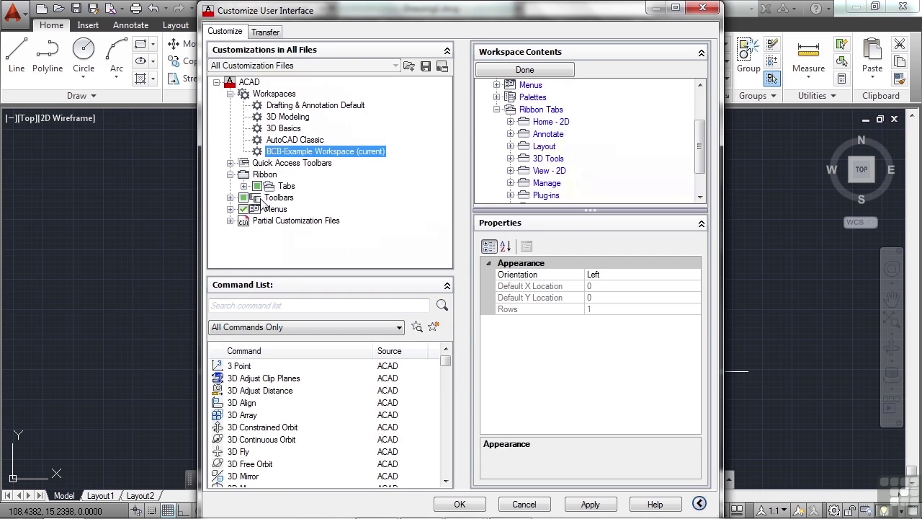
# Exit Customize Workspace Mode for BCB-Example Workspace and confirm the CUI dialog with OK
pyautogui.rightClick(343, 158)
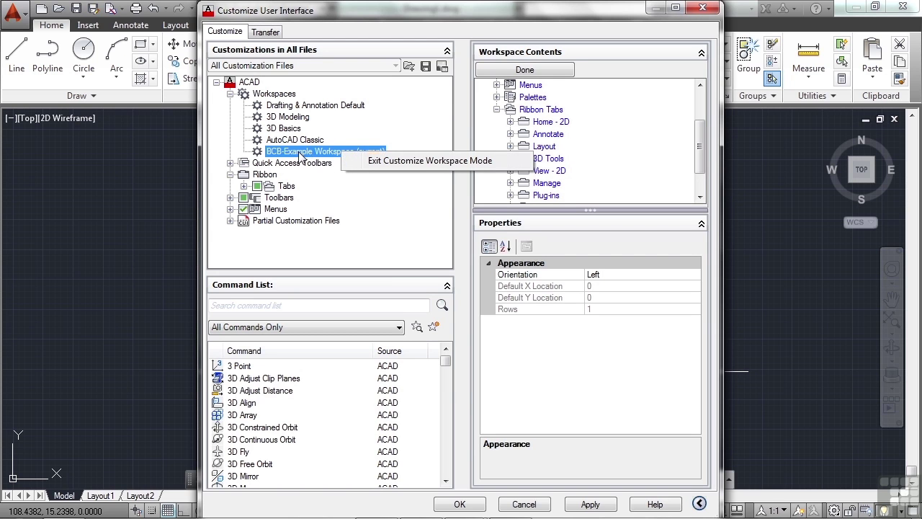
pyautogui.click(402, 164)
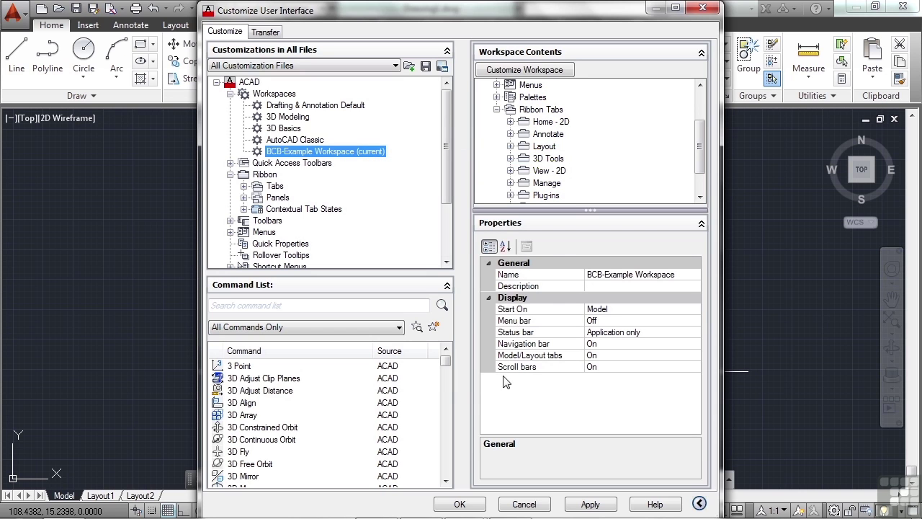
pyautogui.click(471, 505)
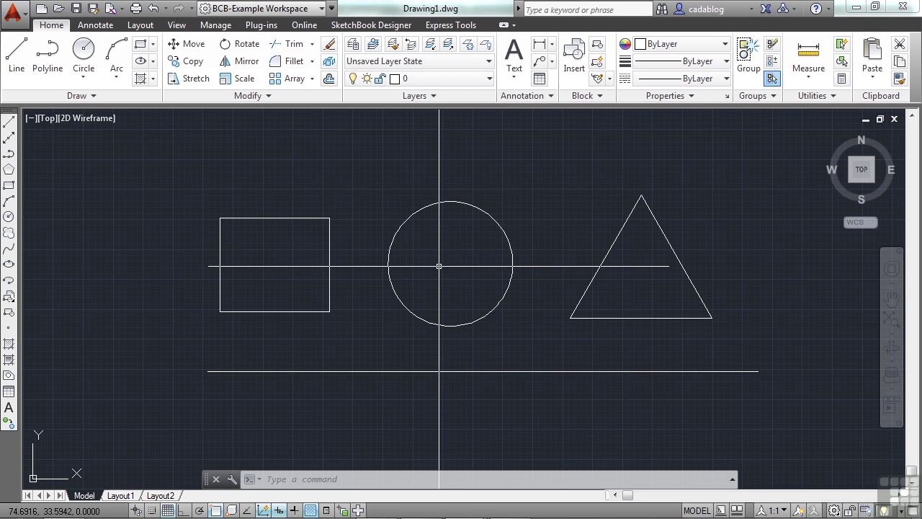
# Open the Properties palette with Ctrl+1 and dock it at the left edge beside the Draw toolbar
pyautogui.hotkey('ctrl', '1')
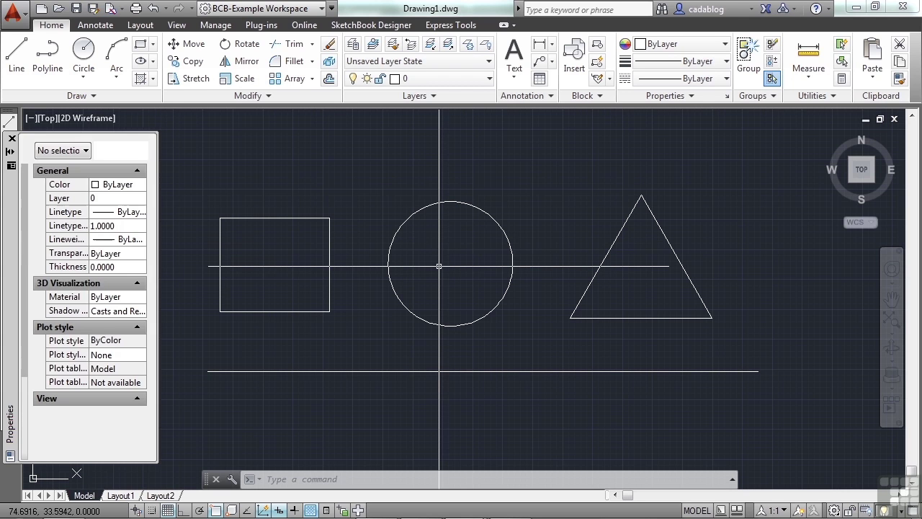
pyautogui.moveTo(9, 238)
pyautogui.mouseDown()
pyautogui.moveTo(39, 216)
pyautogui.moveTo(35, 242)
pyautogui.mouseUp()
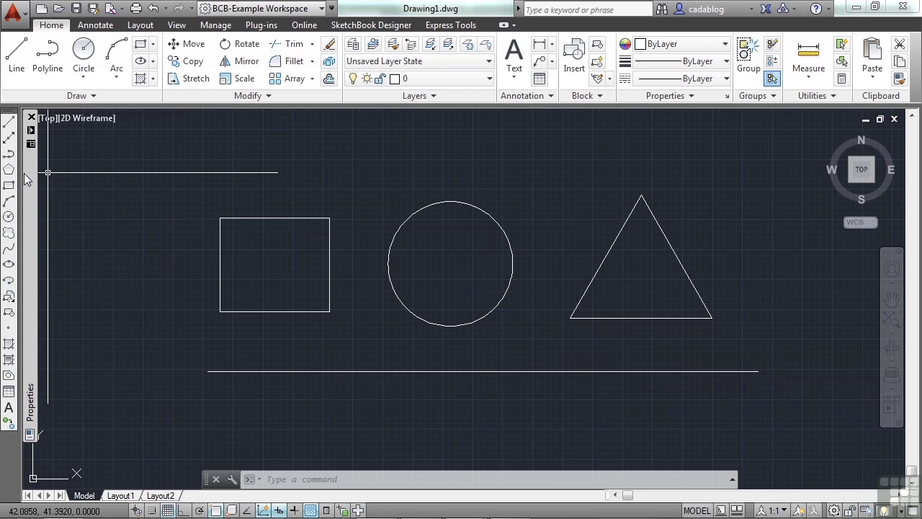
pyautogui.moveTo(29, 179)
pyautogui.moveTo(29, 179); pyautogui.dragTo(28, 221)
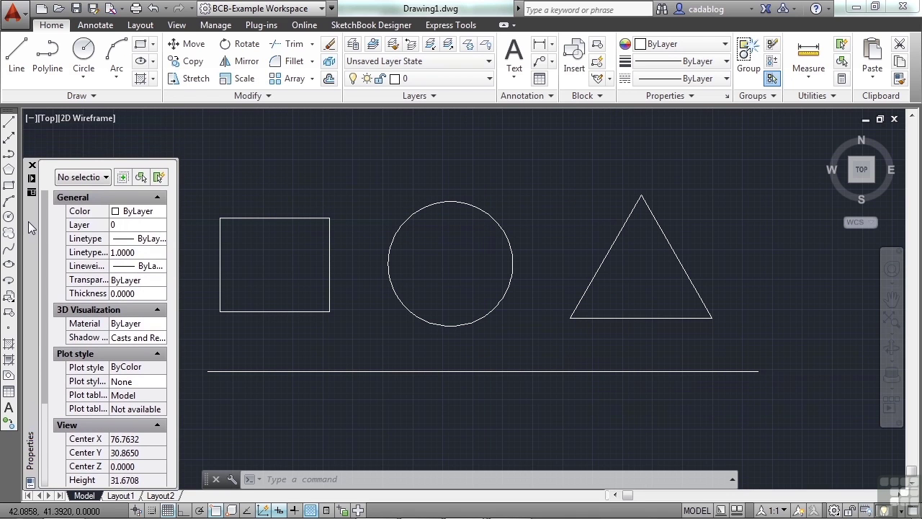
# Switch to the Drafting & Annotation workspace, then back to BCB-Example Workspace
pyautogui.click(321, 9)
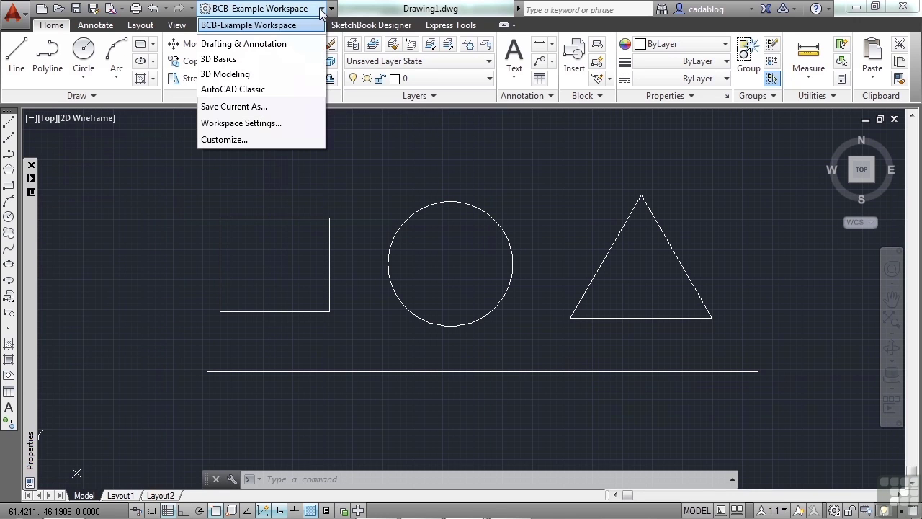
pyautogui.click(248, 46)
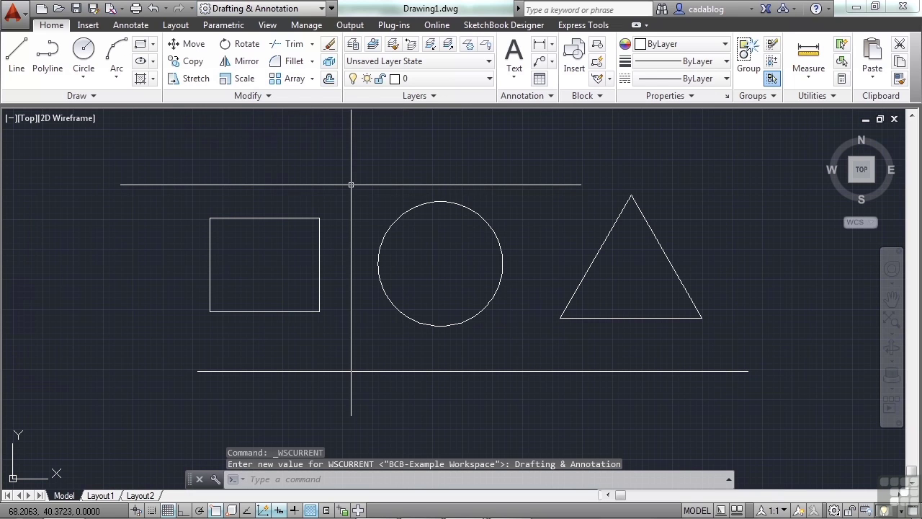
pyautogui.click(322, 9)
pyautogui.click(278, 27)
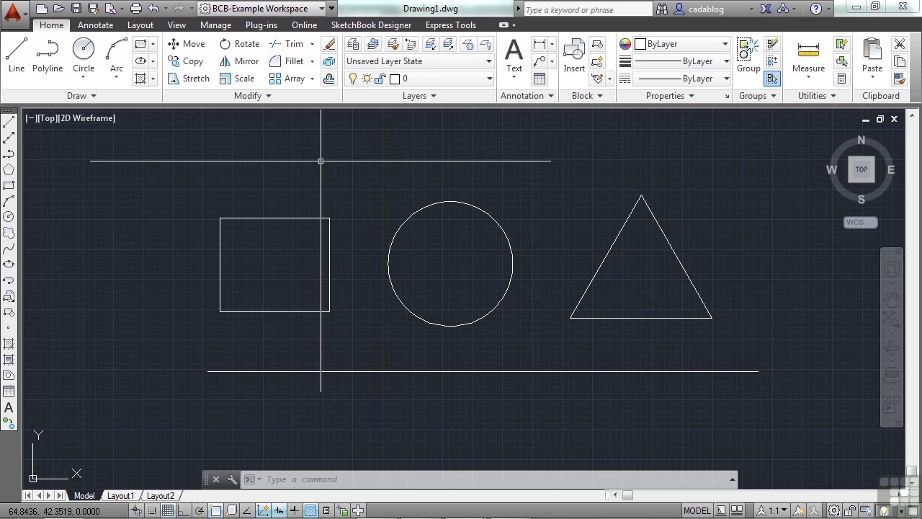
# Leave the workspace unchanged and display the Annotate ribbon tab's tools
pyautogui.click(321, 9)
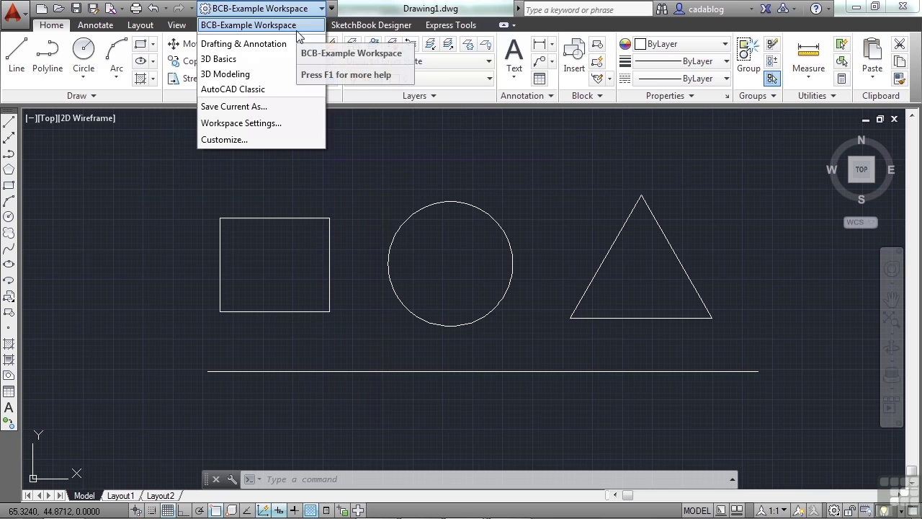
pyautogui.click(373, 190)
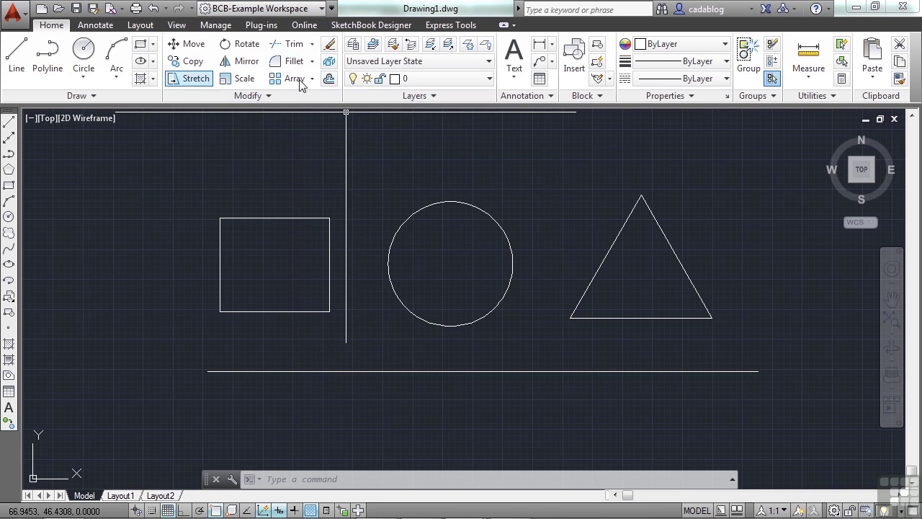
pyautogui.click(105, 30)
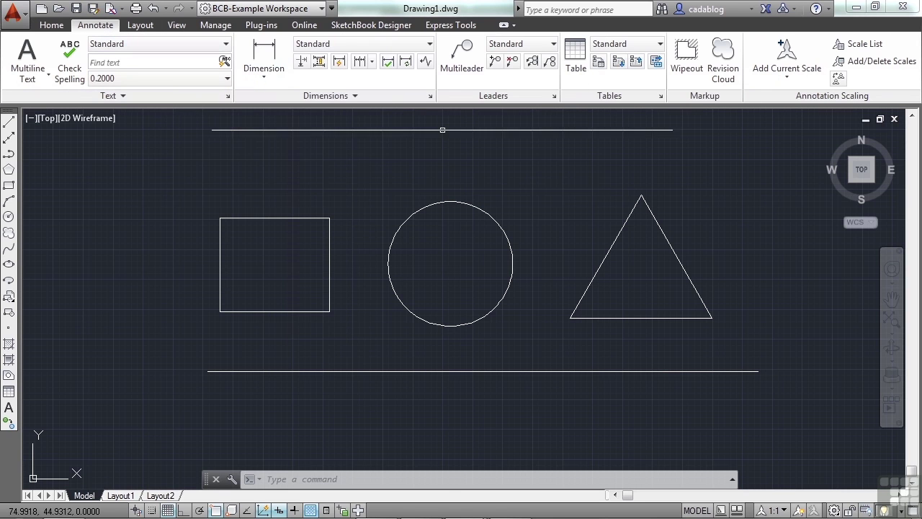